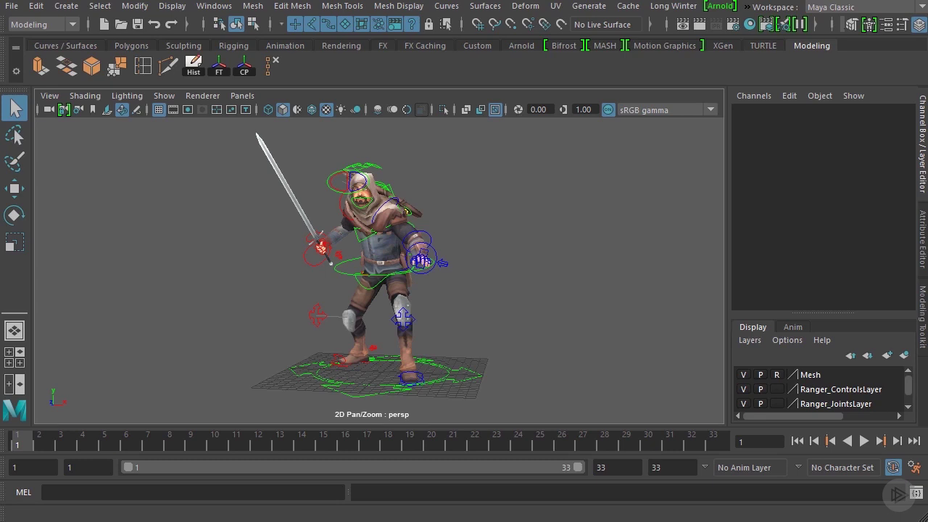
- Play the sword-idle animation while orbiting around the ranger, then stop and return to frame 1
click(864, 442)
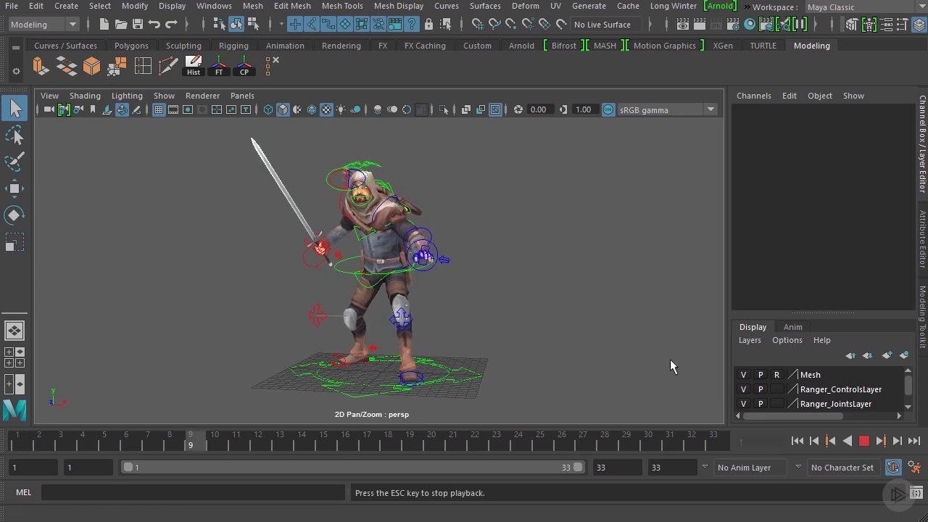
alt+drag(144, 297, 203, 271)
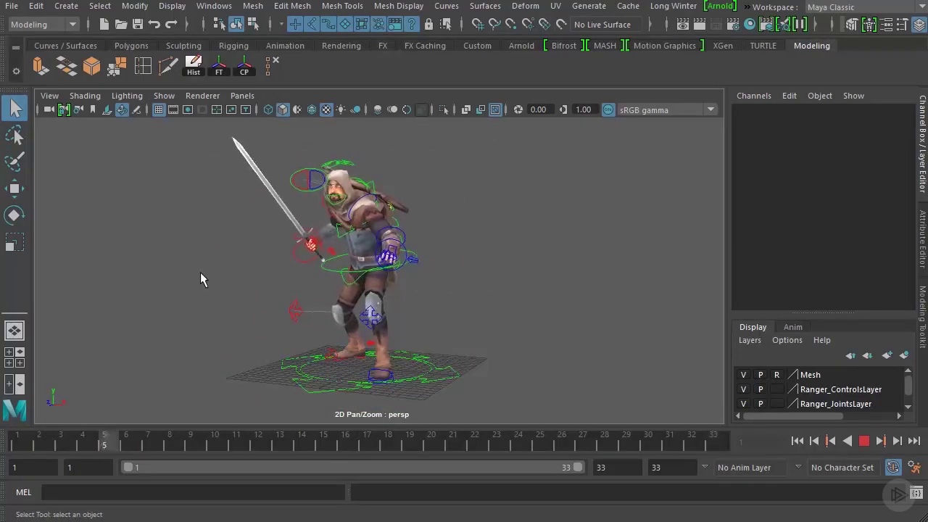
alt+right_drag(191, 267, 373, 200)
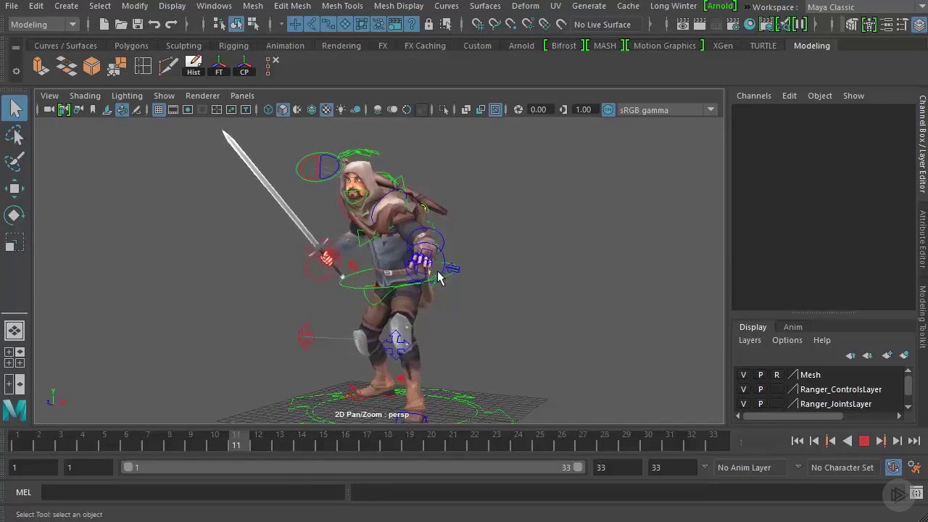
click(493, 109)
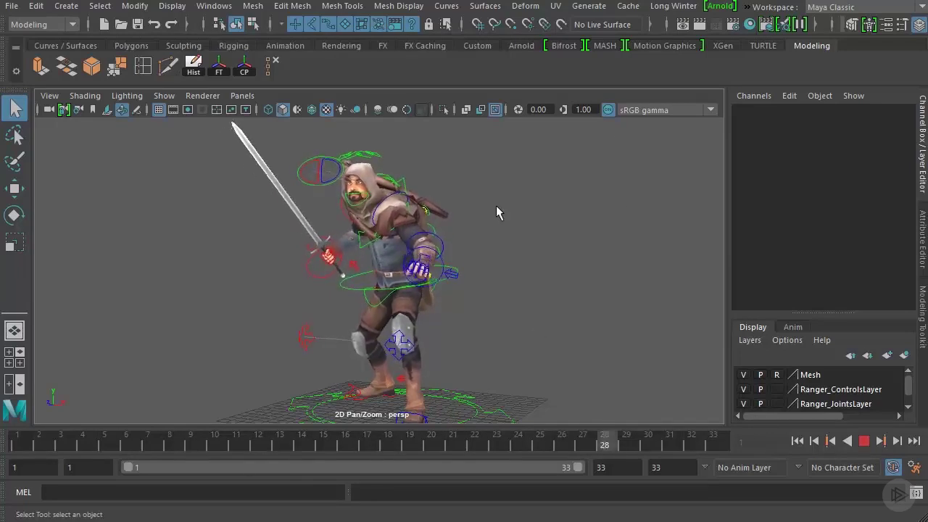
click(863, 441)
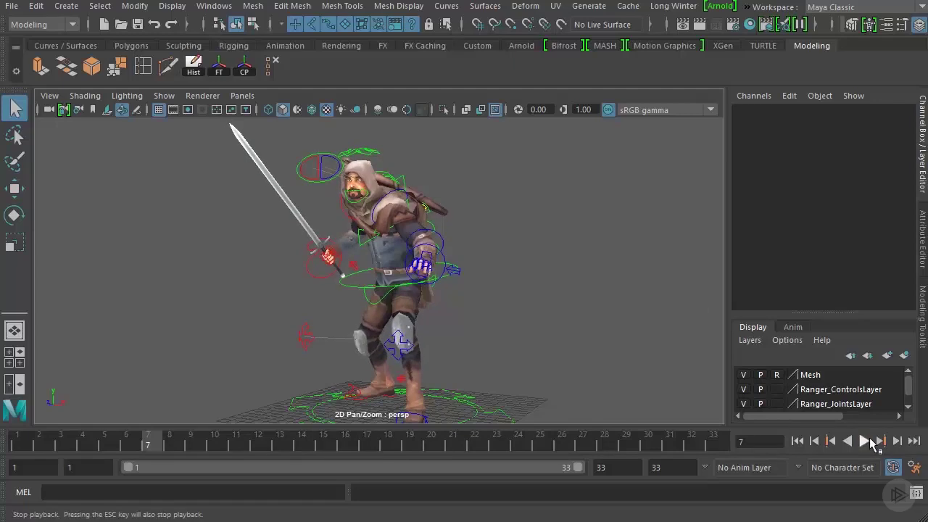
drag(239, 448, 16, 442)
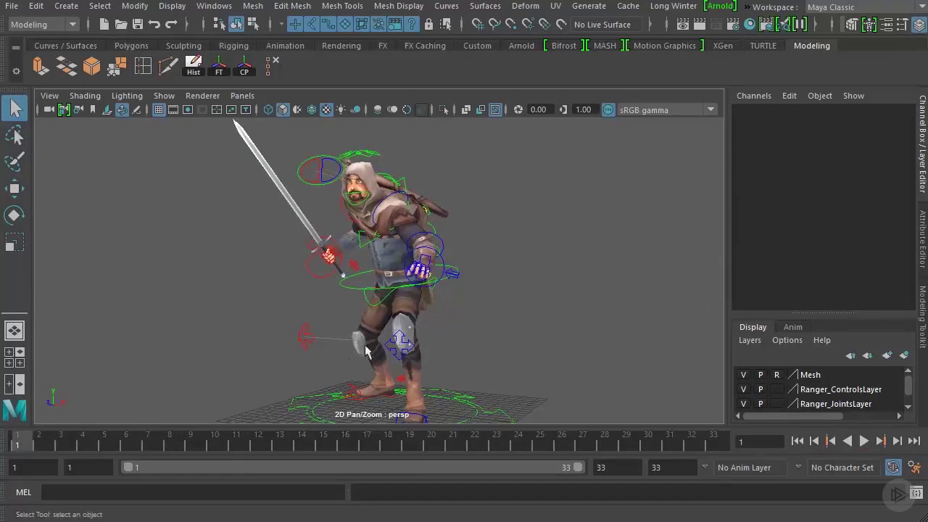
- Marquee-select Ranger_ROOTC and show its curves in the Graph Editor
scroll(580, 284, up, 8)
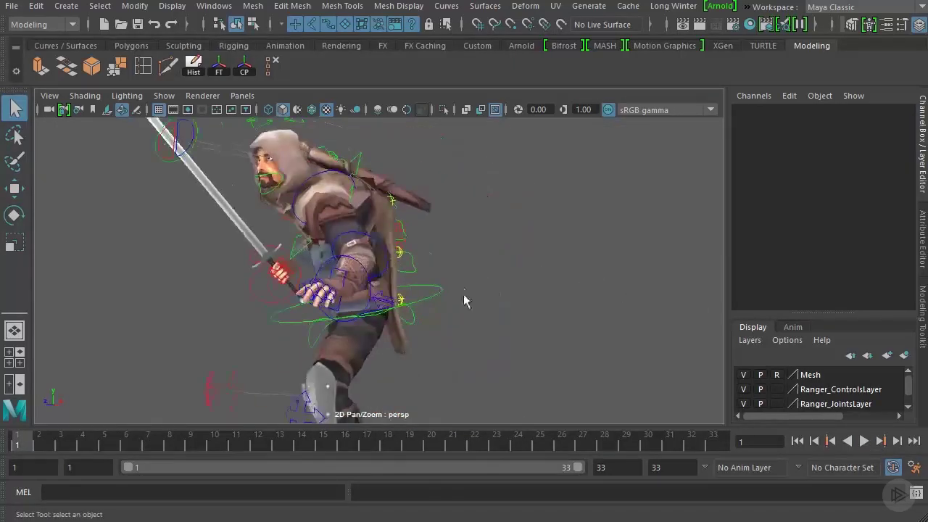
drag(486, 266, 440, 322)
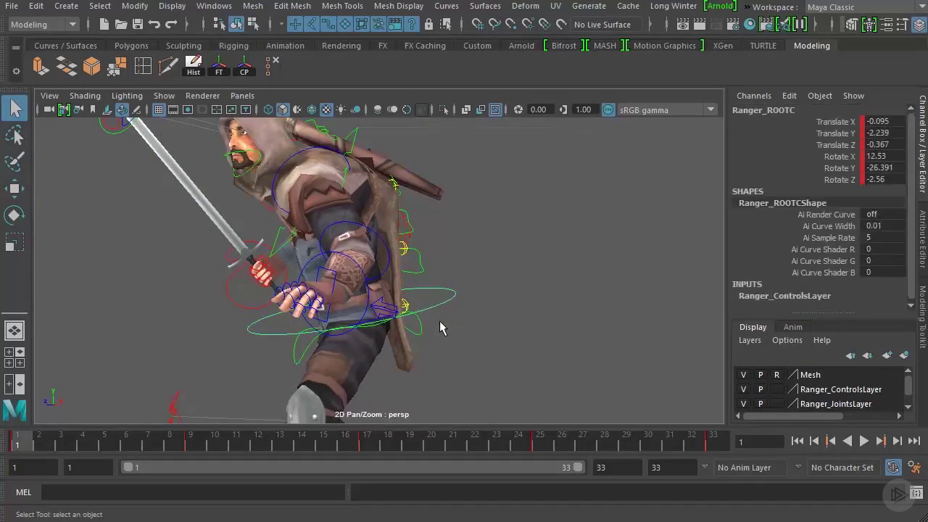
click(213, 5)
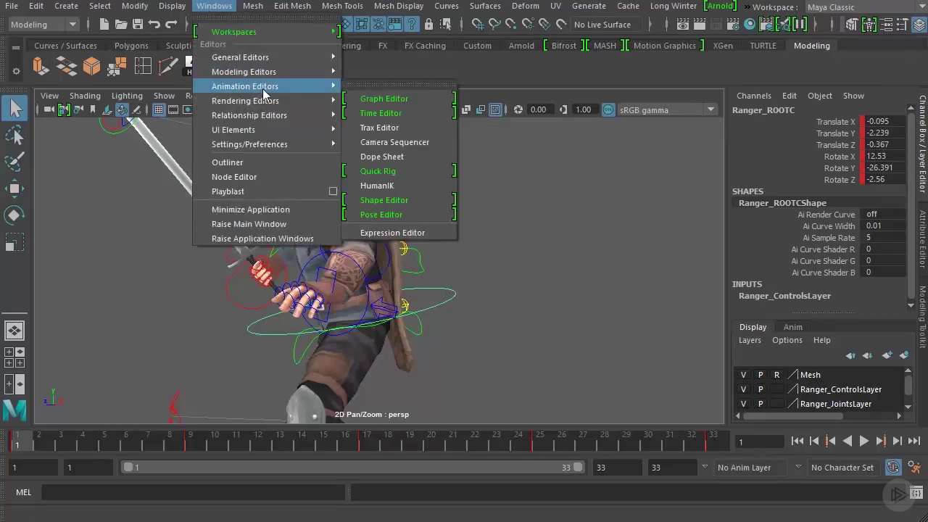
click(384, 99)
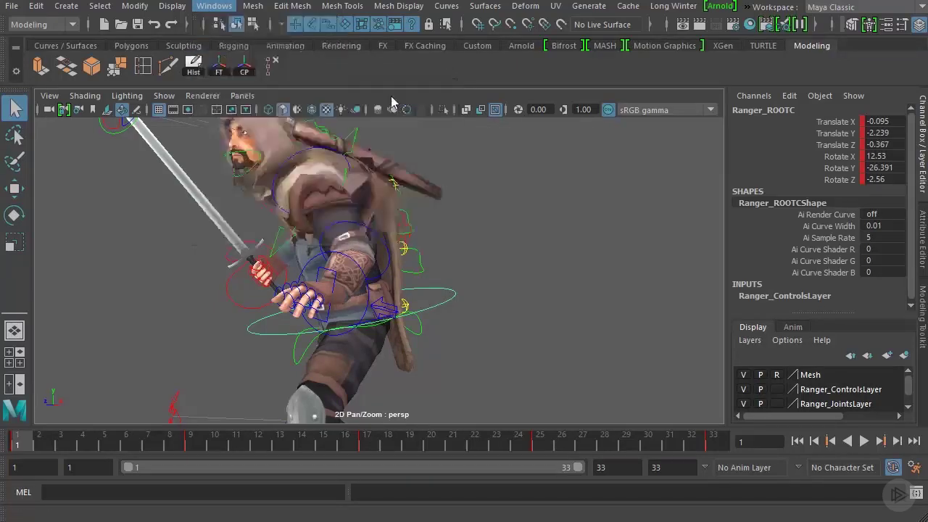
drag(498, 123, 456, 66)
alt+middle_drag(612, 229, 560, 242)
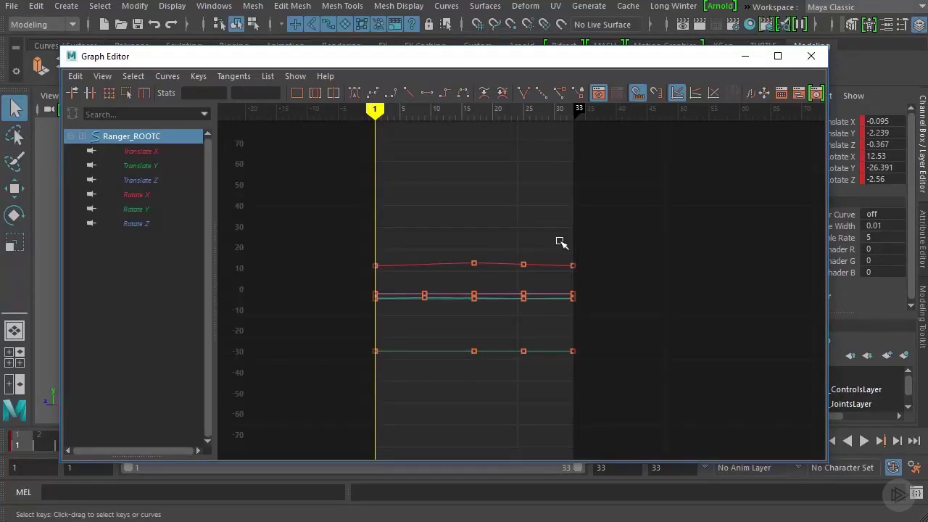
drag(464, 58, 452, 36)
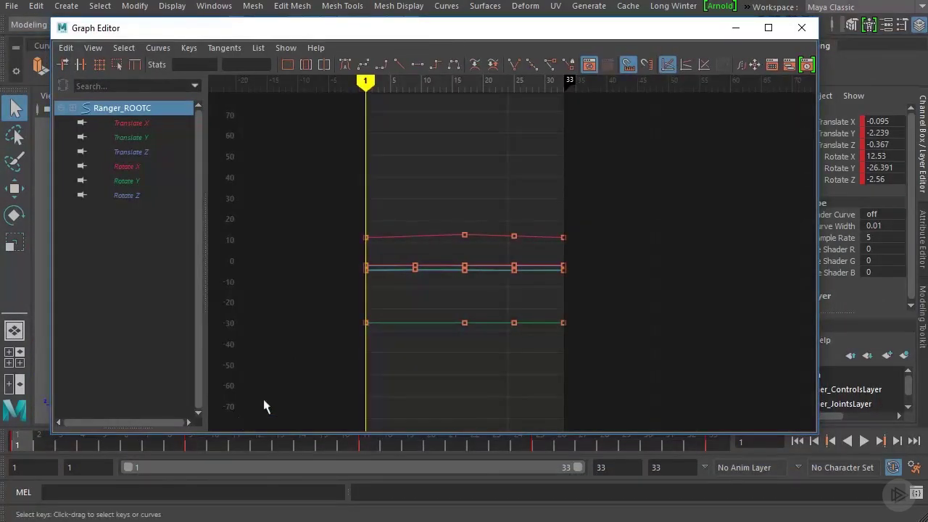
drag(365, 82, 563, 114)
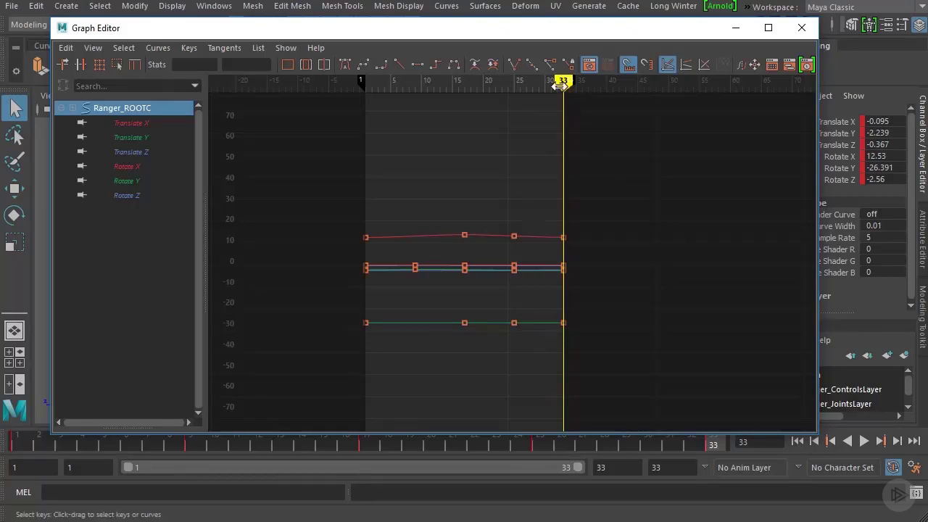
mouse_move(563, 82)
mouse_down()
mouse_move(358, 83)
mouse_move(384, 87)
mouse_move(365, 85)
mouse_up()
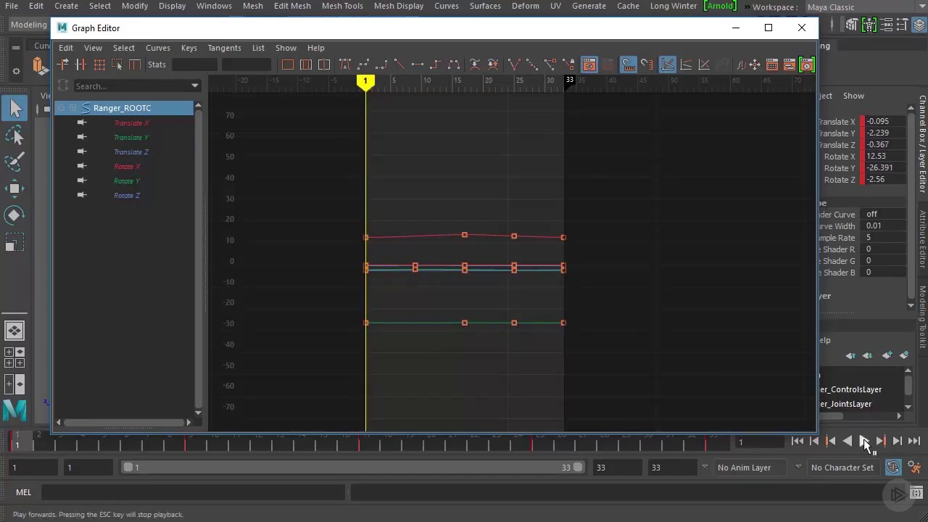
mouse_move(365, 81)
mouse_down()
mouse_move(428, 91)
mouse_move(569, 87)
mouse_move(562, 91)
mouse_up()
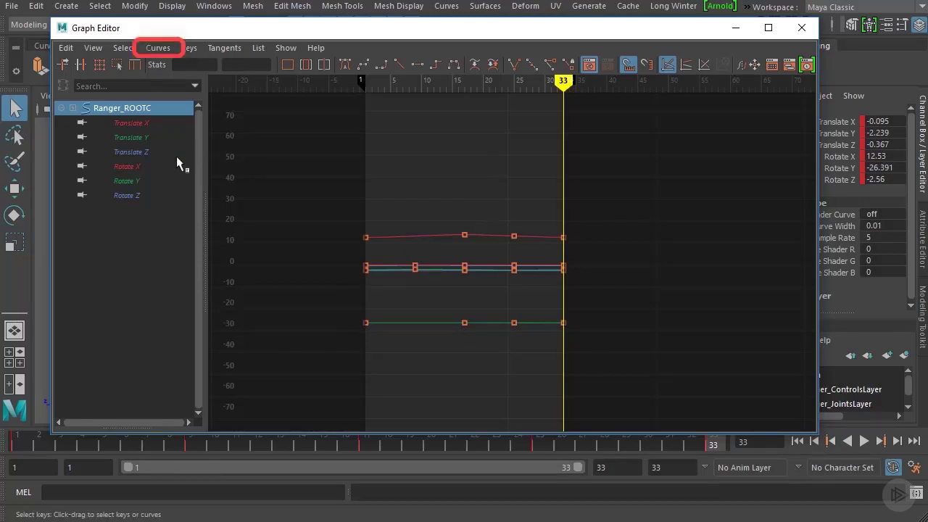
- Set the root control curves' Post Infinity to Cycle and frame all curves
click(159, 49)
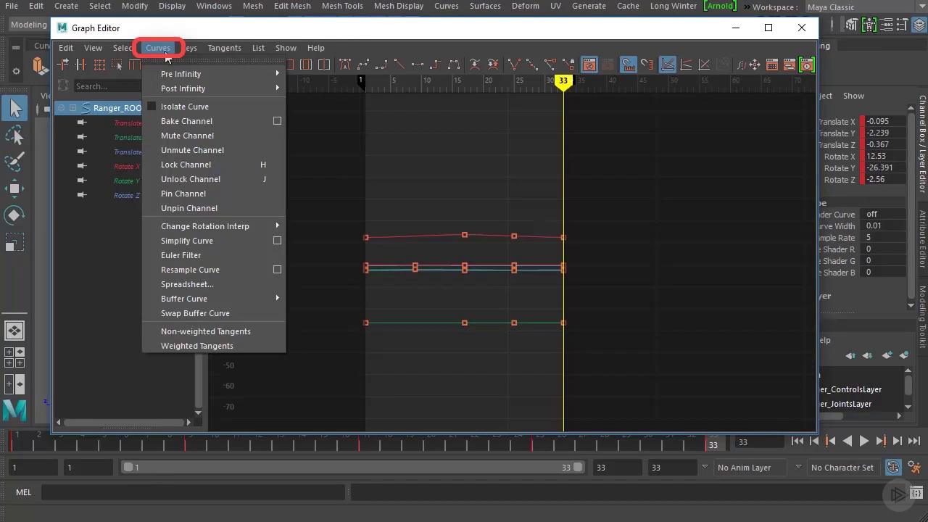
mouse_move(213, 90)
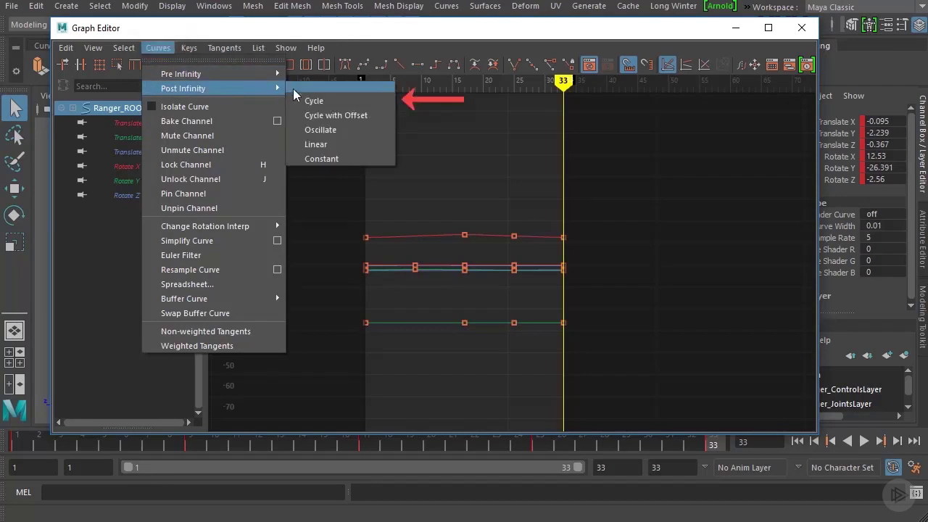
click(314, 103)
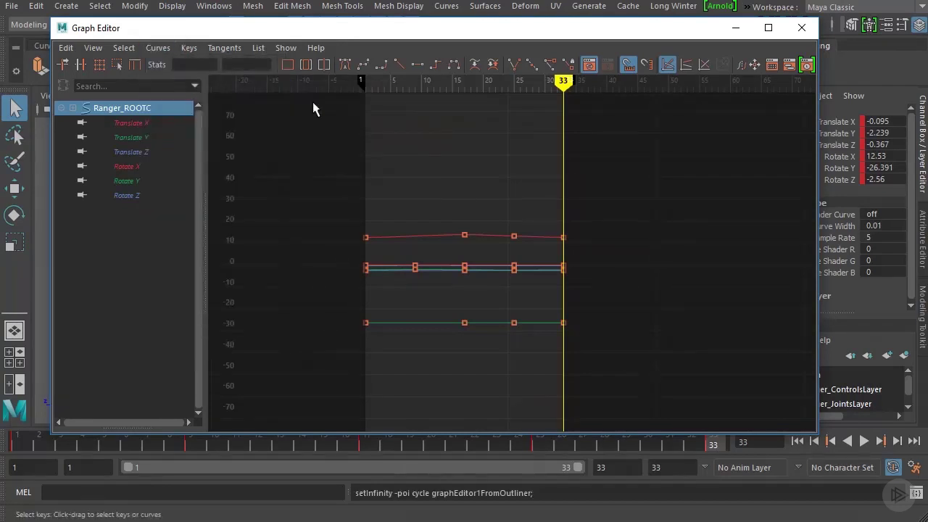
key(a)
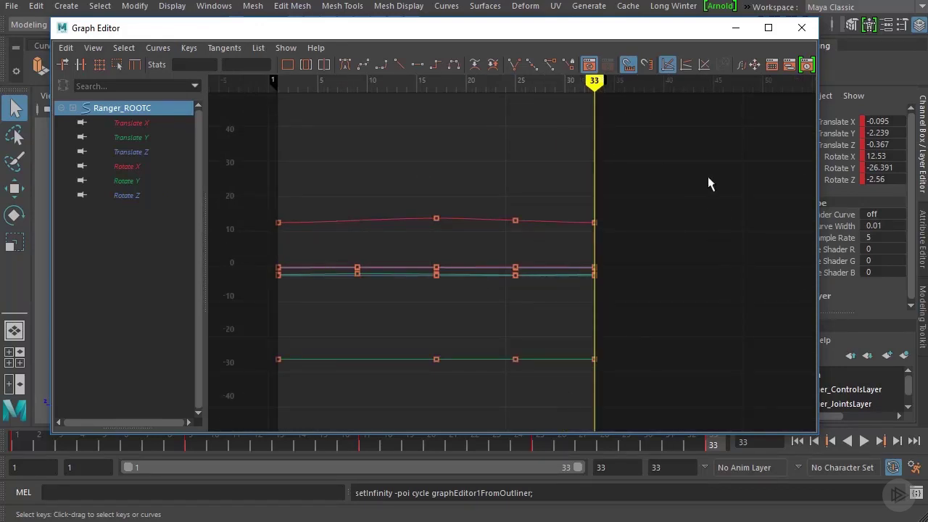
- Turn on infinity display and zoom out to see the cycles beyond keys 1–33
click(85, 51)
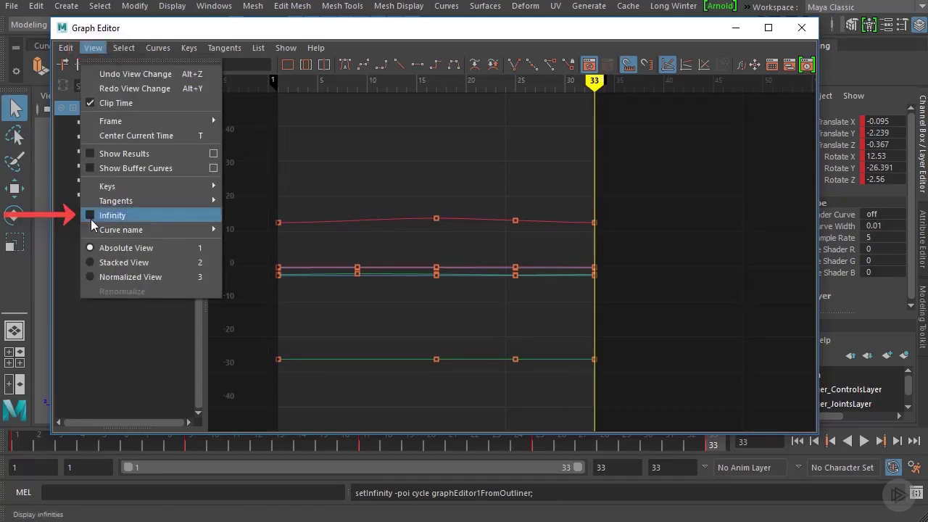
click(112, 215)
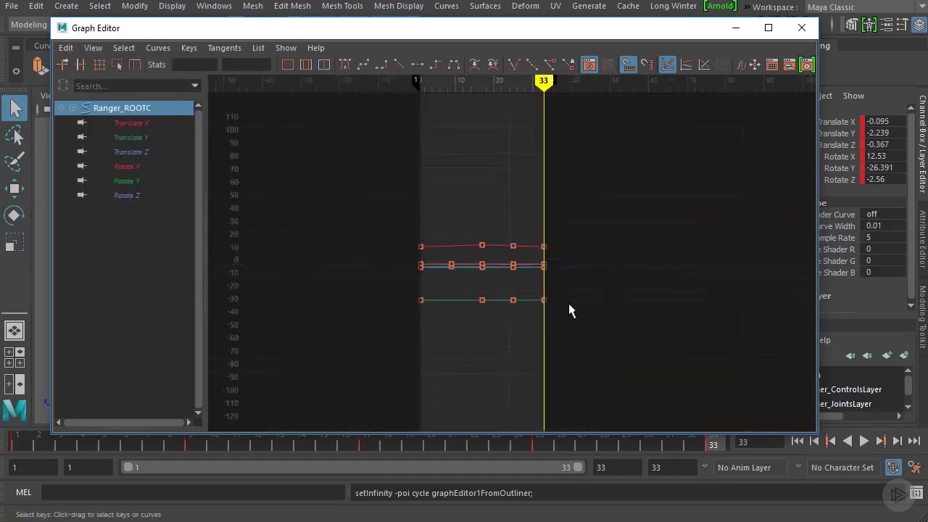
alt+shift+right_drag(614, 308, 590, 275)
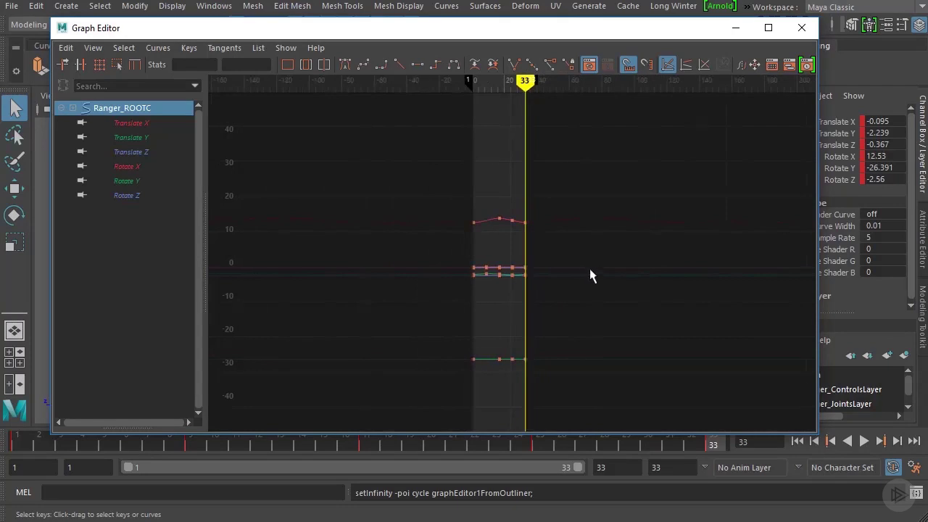
alt+middle_drag(590, 275, 487, 327)
scroll(488, 327, up, 3)
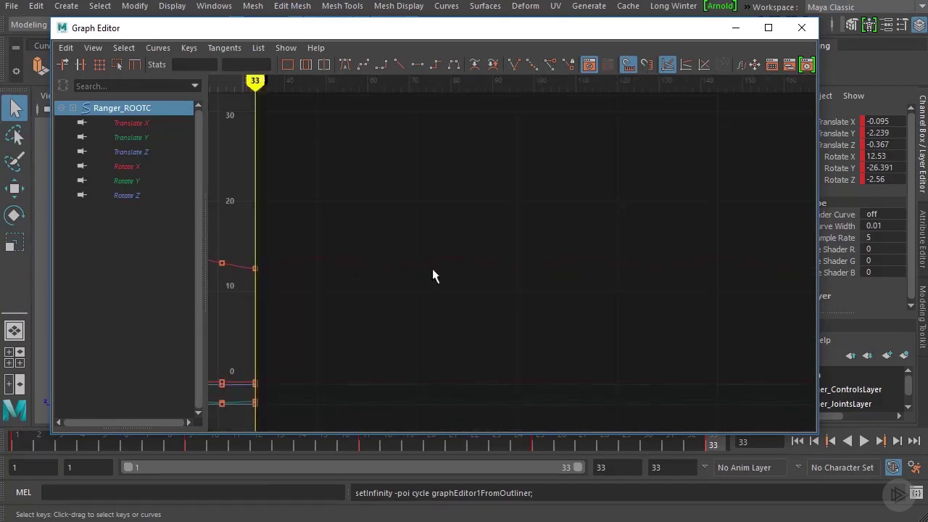
alt+middle_drag(451, 274, 584, 290)
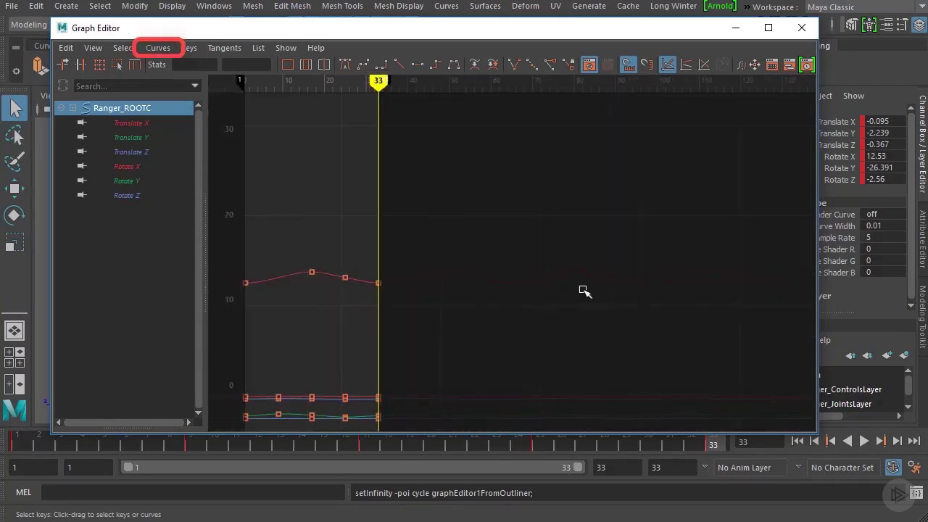
- Reapply Post Infinity Cycle to Ranger_ROOTC's translate and rotate curves and zoom out to see repeats
click(158, 48)
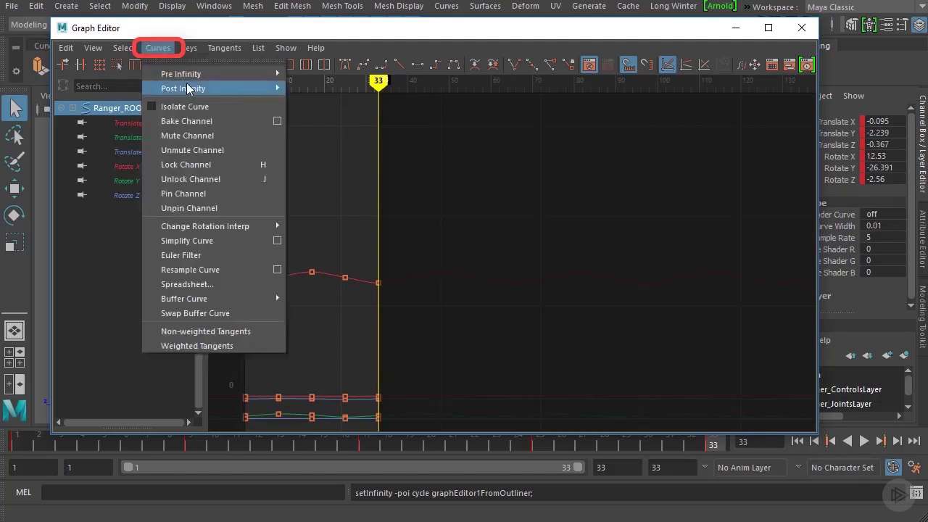
mouse_move(201, 89)
click(314, 101)
alt+middle_drag(364, 255, 556, 202)
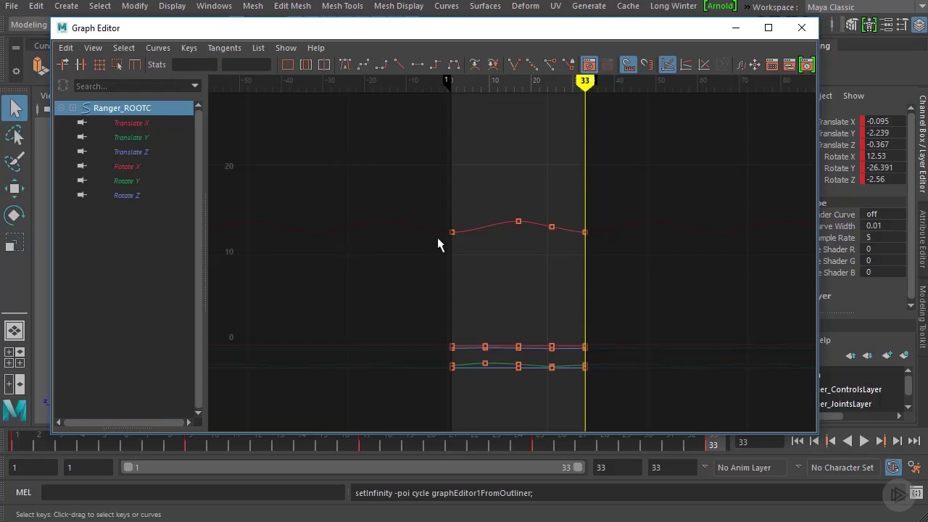
alt+right_drag(552, 219, 399, 241)
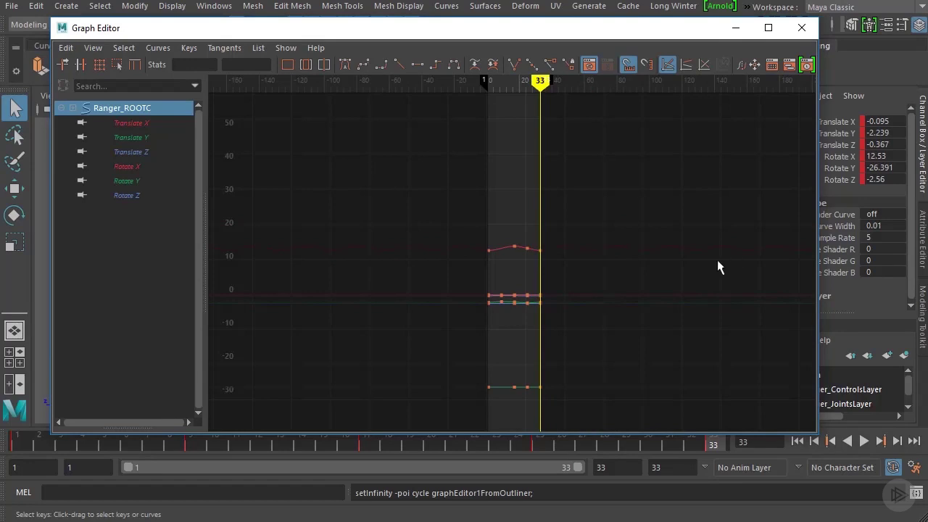
scroll(696, 264, up, 5)
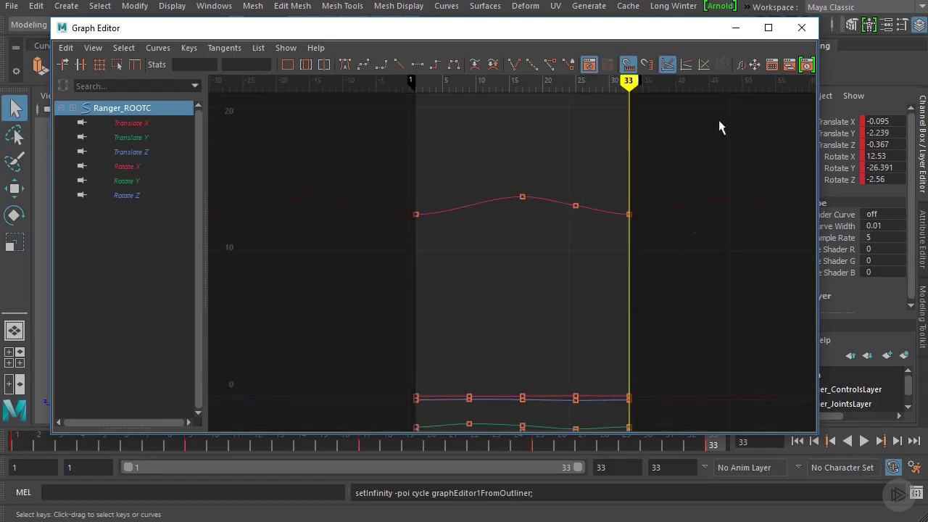
drag(507, 34, 491, 30)
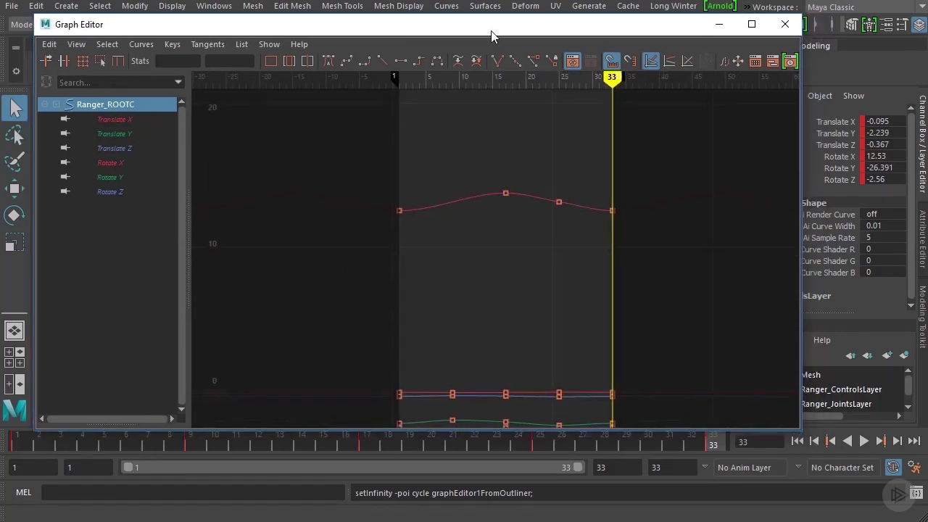
- Minimize the Graph Editor and extend the playback end to frame 60
click(718, 25)
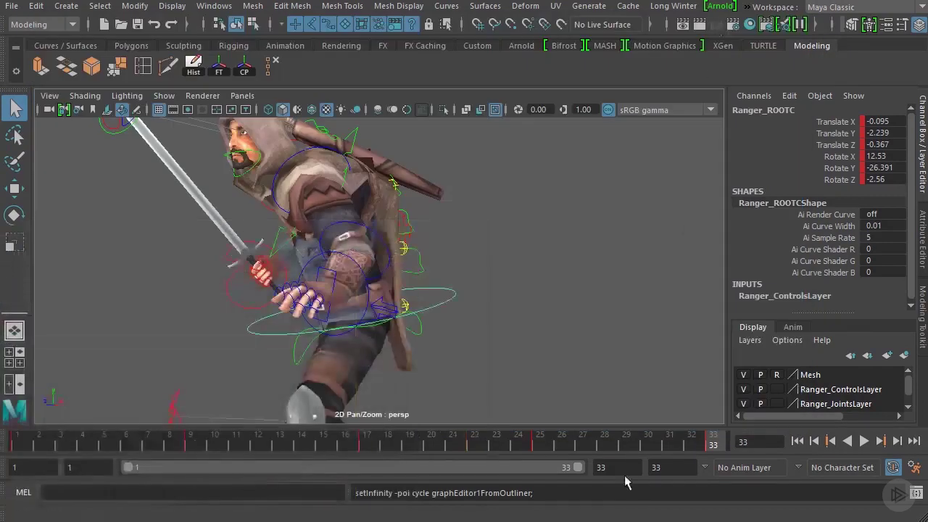
double_click(601, 468)
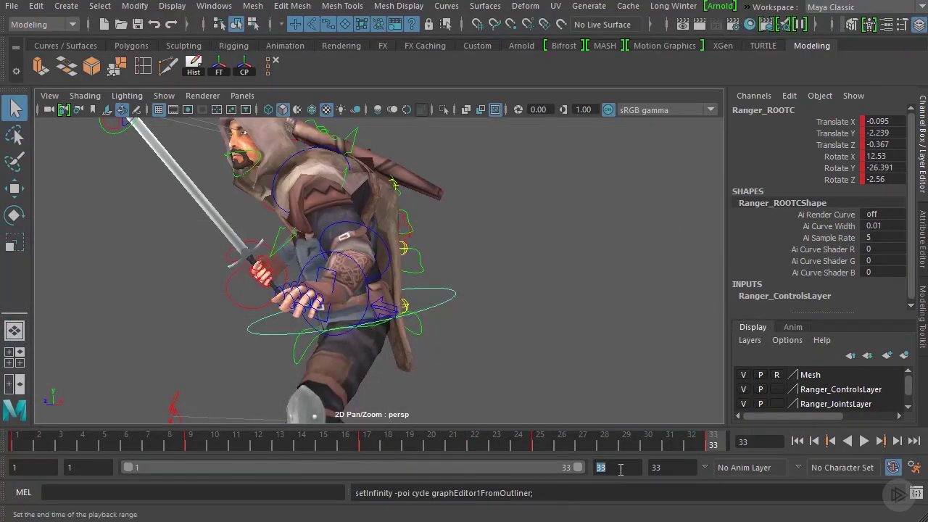
text(60)
key(Return)
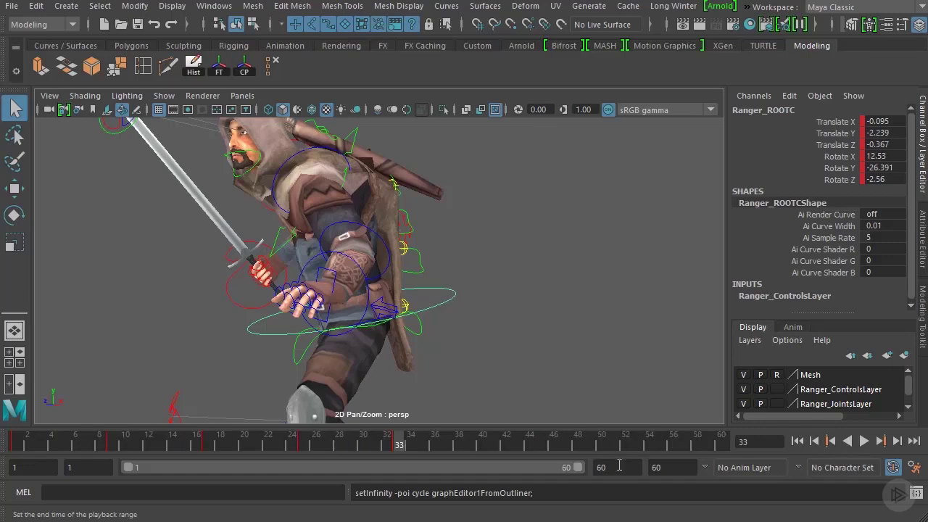
- Play, scrub from frame 33 to 35 and replay to watch the root motion keep cycling
click(863, 441)
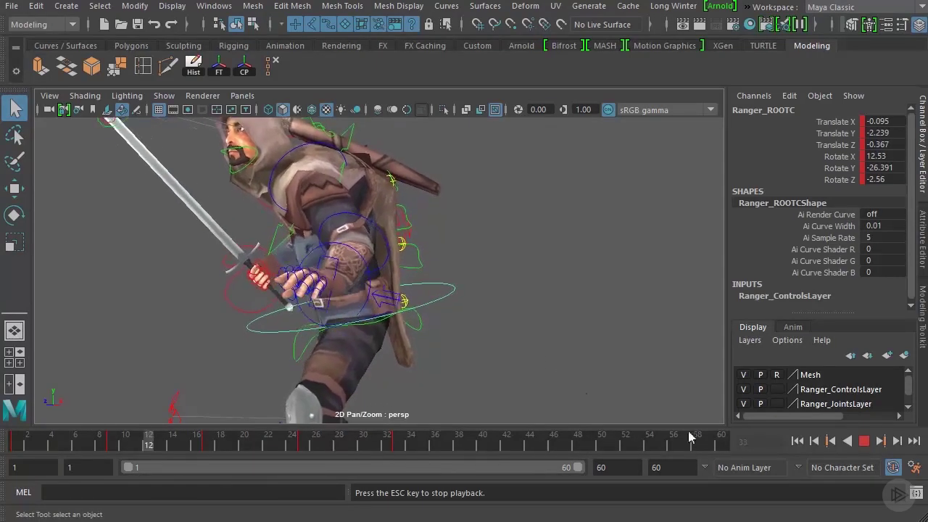
click(863, 440)
click(398, 446)
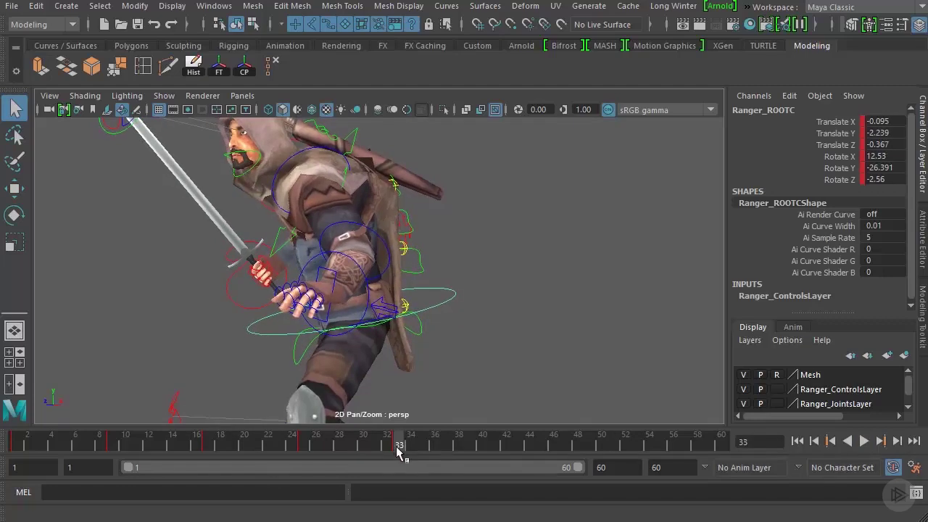
drag(398, 446, 423, 448)
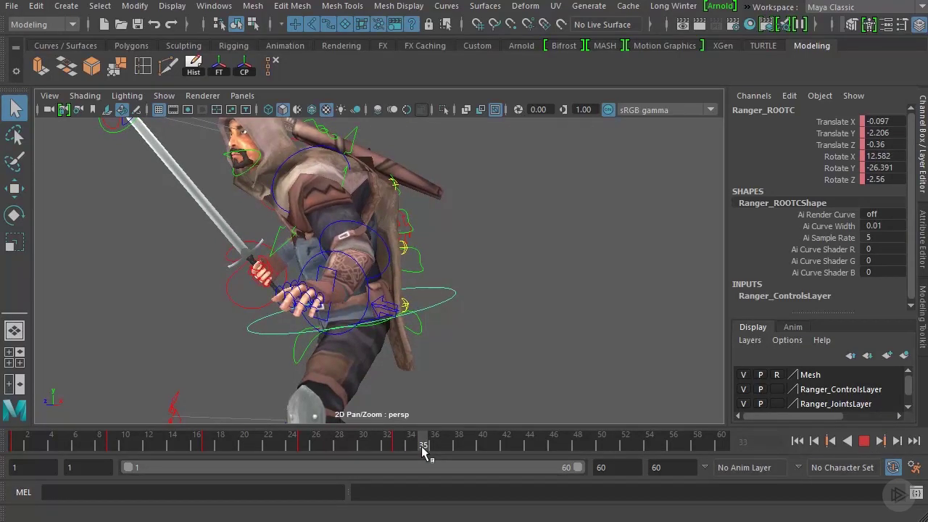
click(863, 441)
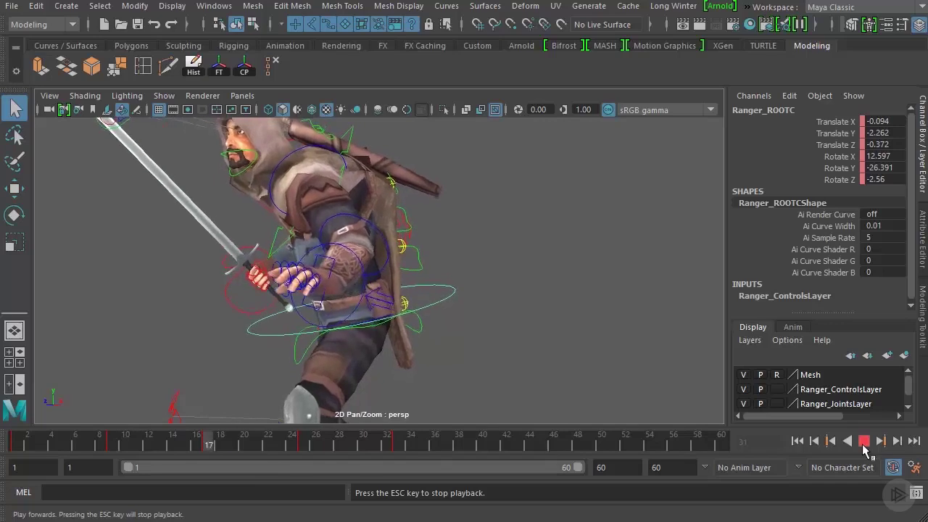
click(864, 441)
- Set both the playback end and animation end fields back to 33
double_click(616, 469)
text(33)
key(Return)
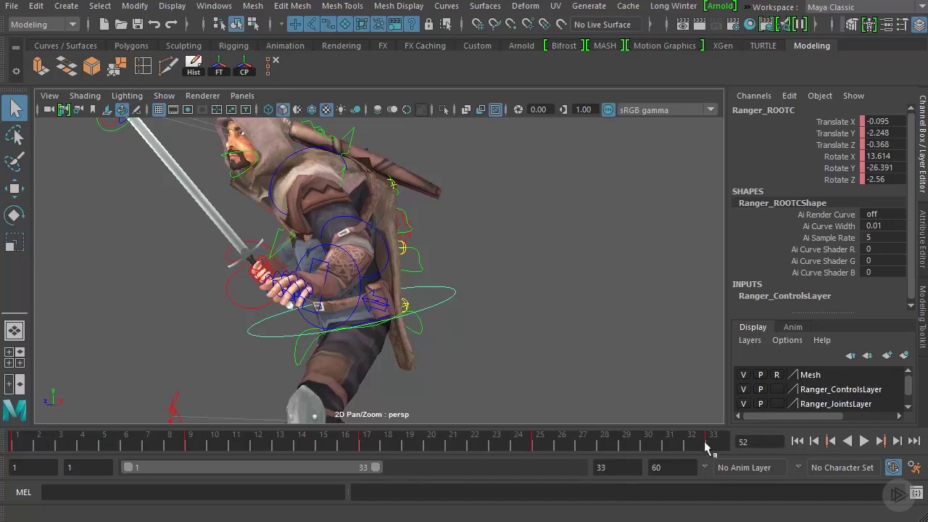
key(Tab)
text(33)
key(Return)
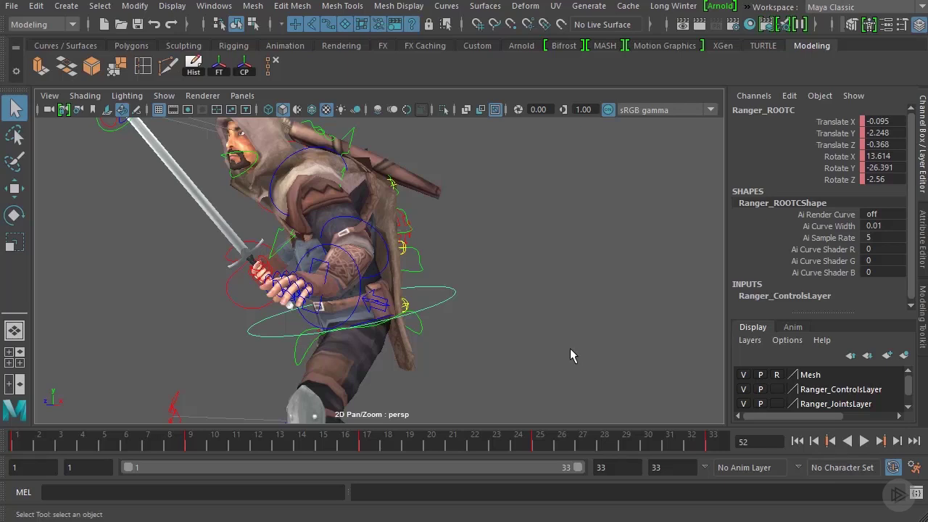
scroll(476, 376, down, 1)
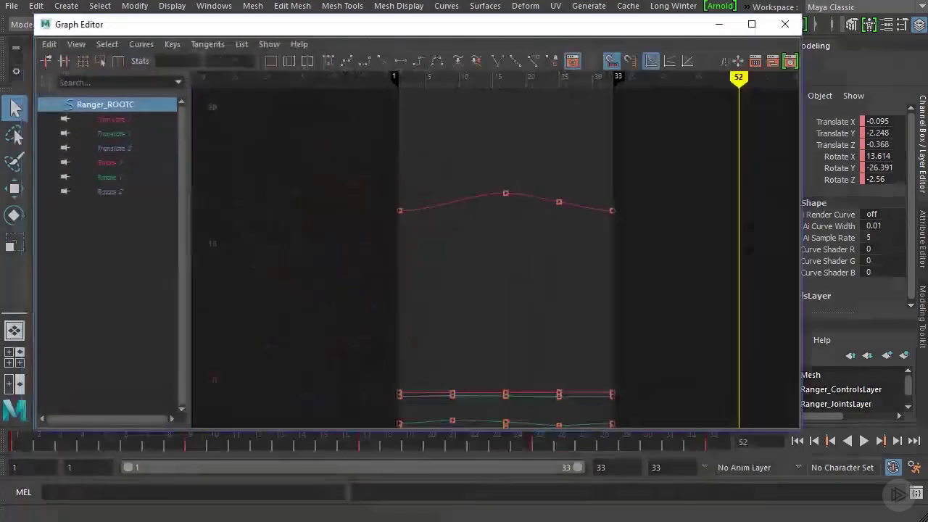
- Isolate the Rotate X curve and frame it, zooming in around frames 30 to 54
click(118, 162)
key(f)
scroll(479, 257, down, 3)
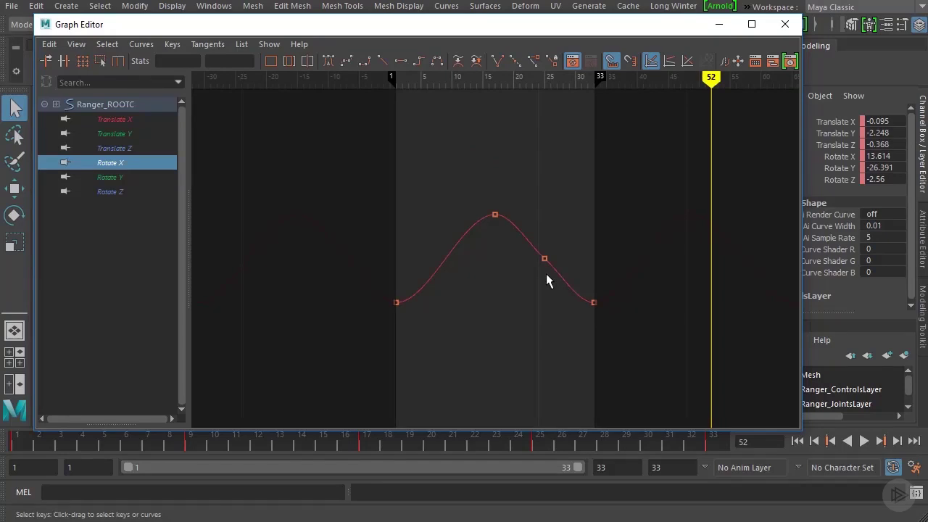
key(f)
scroll(553, 271, down, 2)
mouse_move(604, 269)
alt+middle_down()
mouse_move(507, 257)
mouse_move(480, 286)
mouse_move(472, 279)
alt+middle_up()
alt+right_drag(414, 290, 395, 277)
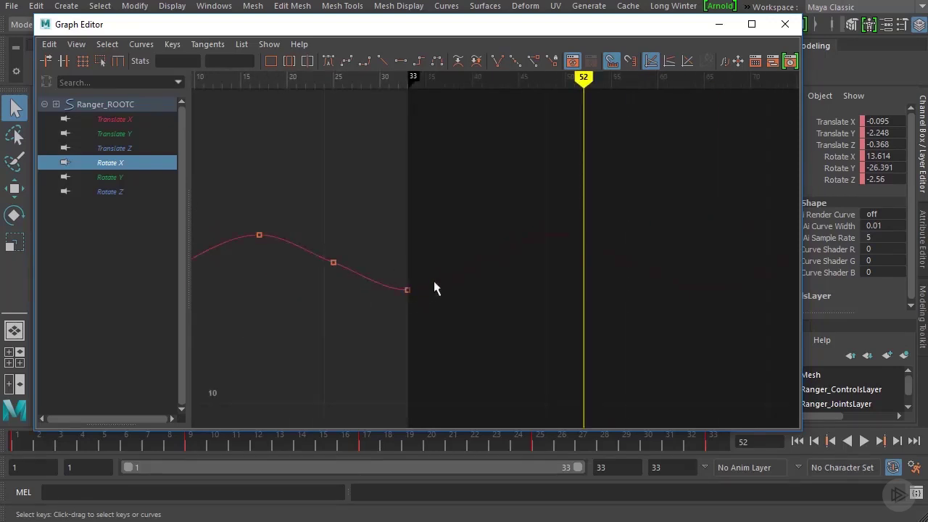
alt+middle_drag(655, 269, 534, 272)
alt+right_drag(533, 272, 395, 275)
alt+middle_drag(543, 255, 622, 298)
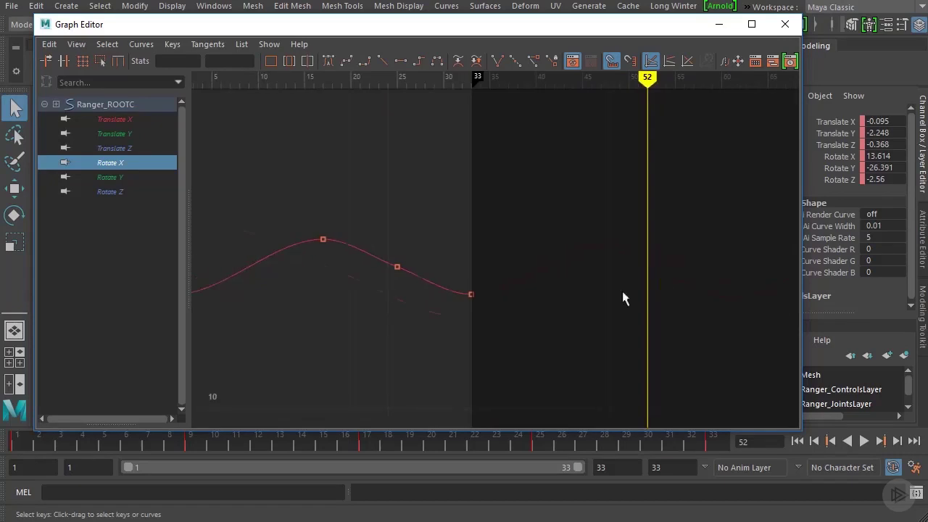
scroll(493, 272, up, 2)
- Select the frame-33 Rotate X key, then deselect and zoom out to view the whole curve
drag(499, 249, 423, 348)
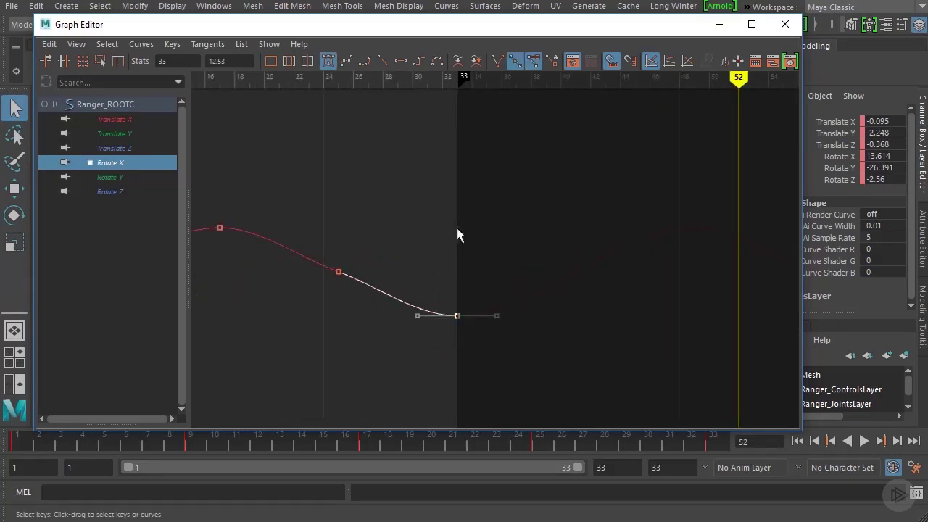
alt+middle_drag(205, 285, 516, 280)
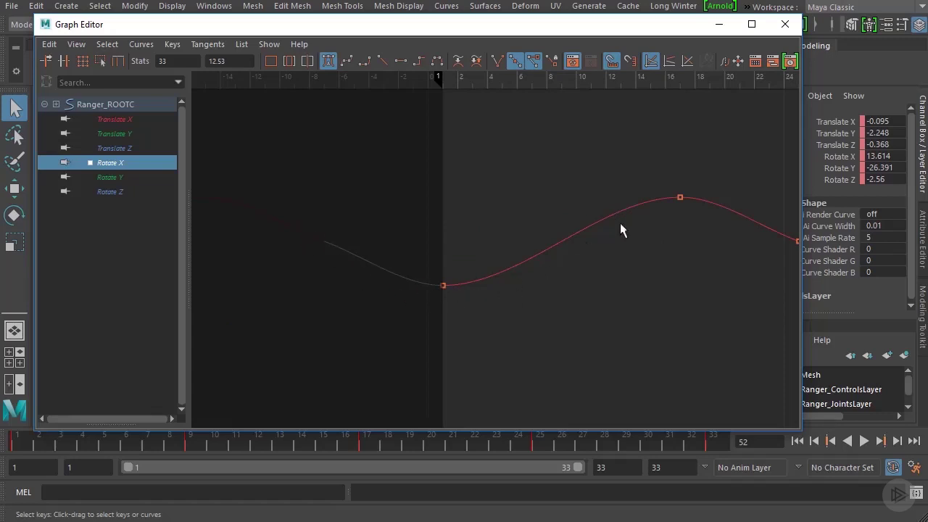
click(715, 253)
alt+right_drag(714, 253, 381, 247)
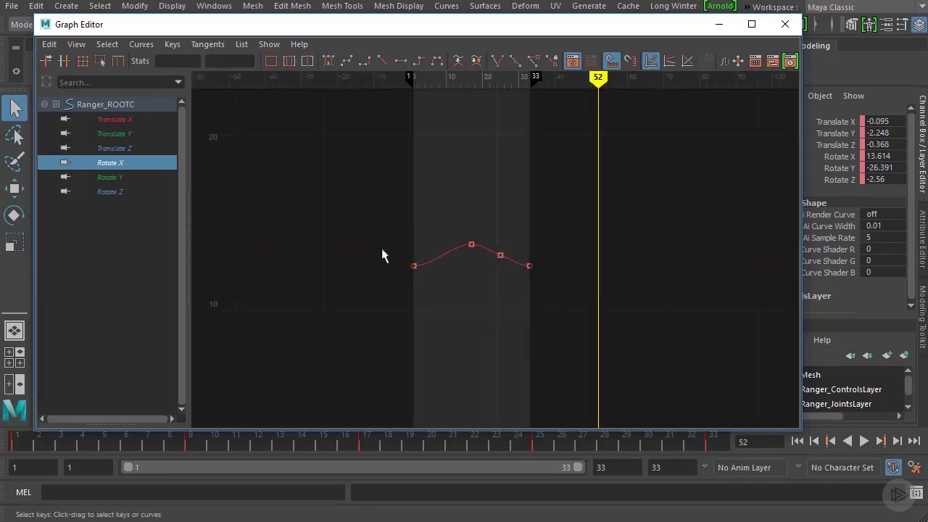
alt+right_drag(474, 242, 573, 274)
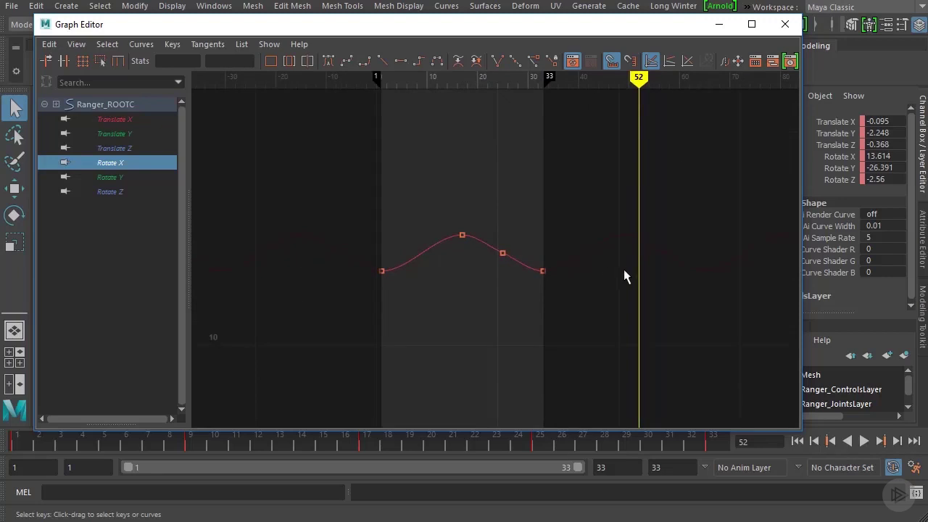
alt+middle_drag(623, 275, 476, 315)
mouse_move(710, 297)
alt+middle_down()
mouse_move(224, 278)
mouse_move(387, 282)
mouse_move(594, 314)
mouse_move(545, 255)
alt+middle_up()
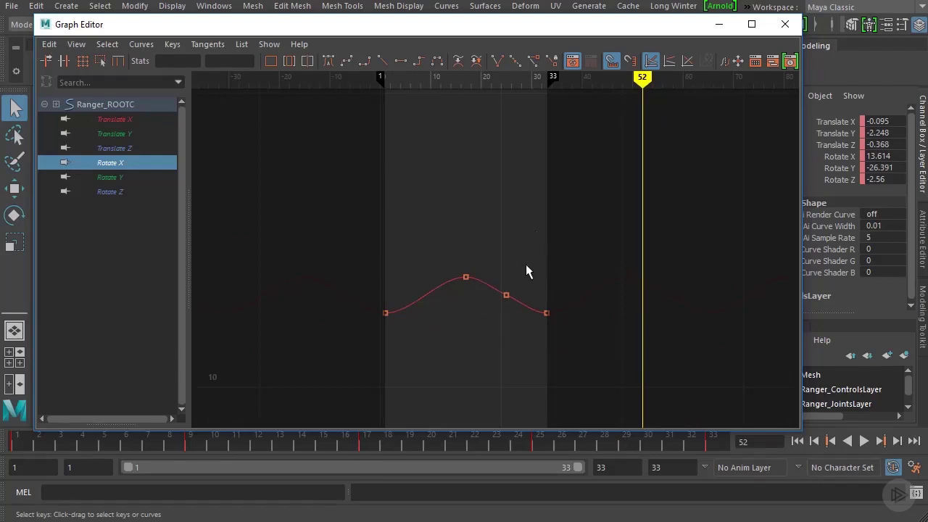
- Show only the Translate Y curve and select its keys at frames 1 and 33
click(135, 134)
key(f)
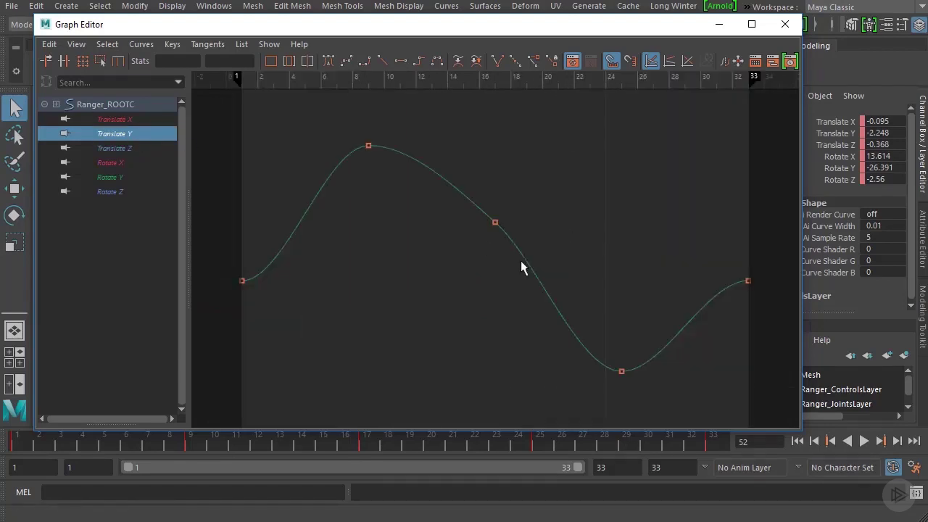
alt+middle_drag(419, 261, 705, 279)
scroll(537, 276, up, 4)
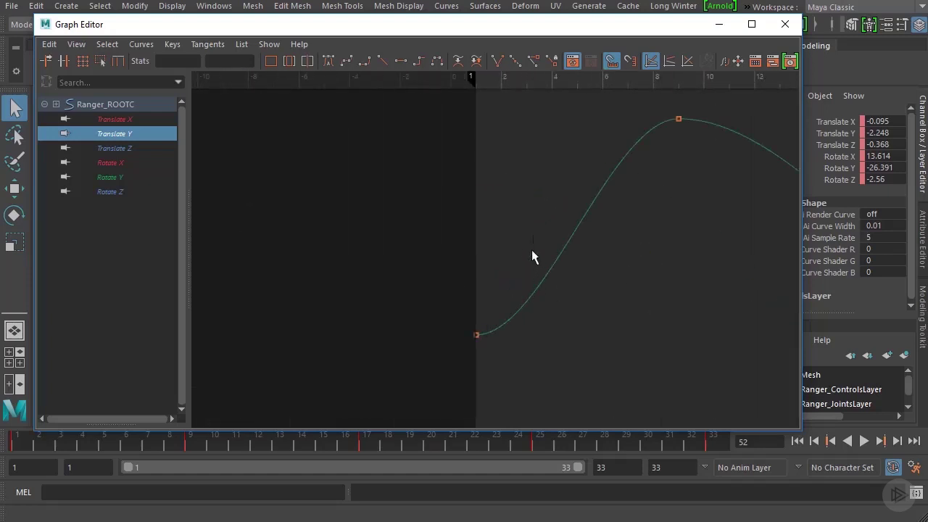
drag(450, 358, 450, 358)
alt+middle_drag(585, 321, 396, 185)
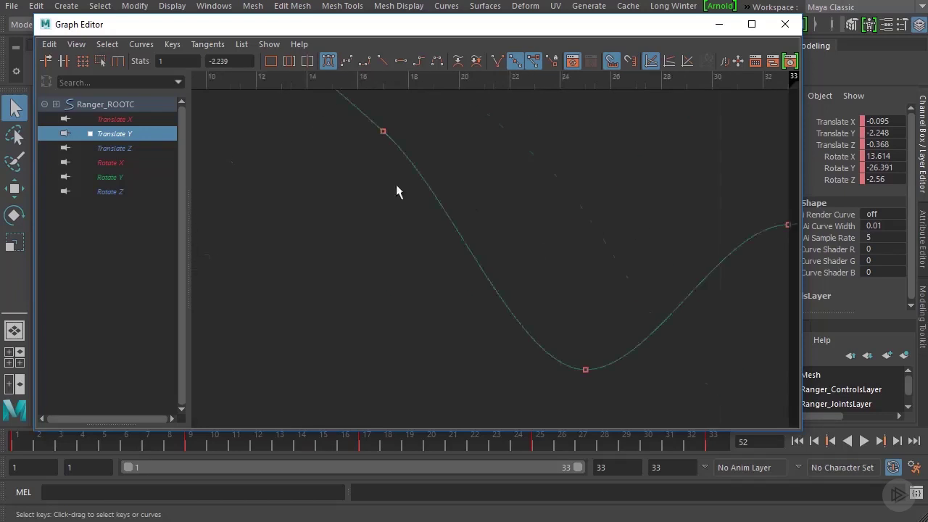
alt+middle_drag(627, 222, 429, 243)
alt+middle_drag(485, 197, 489, 257)
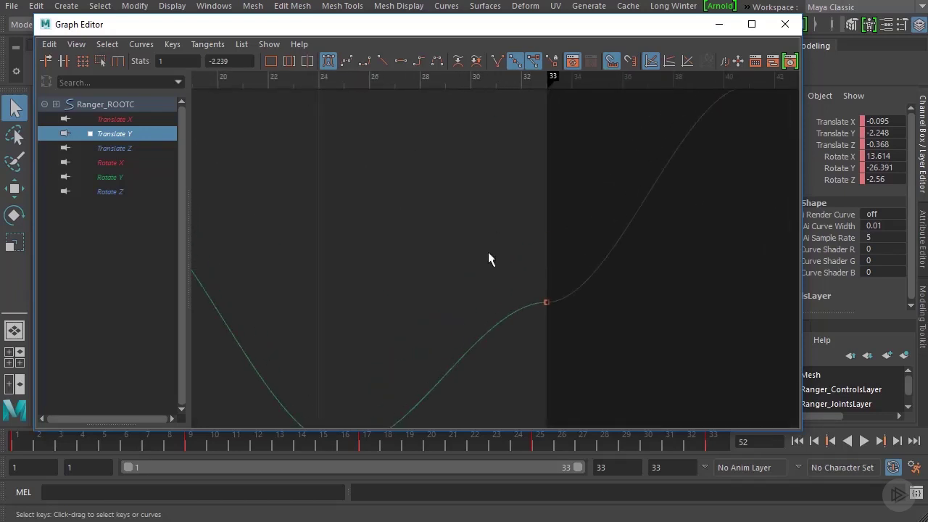
drag(488, 256, 614, 348)
alt+right_drag(613, 348, 553, 325)
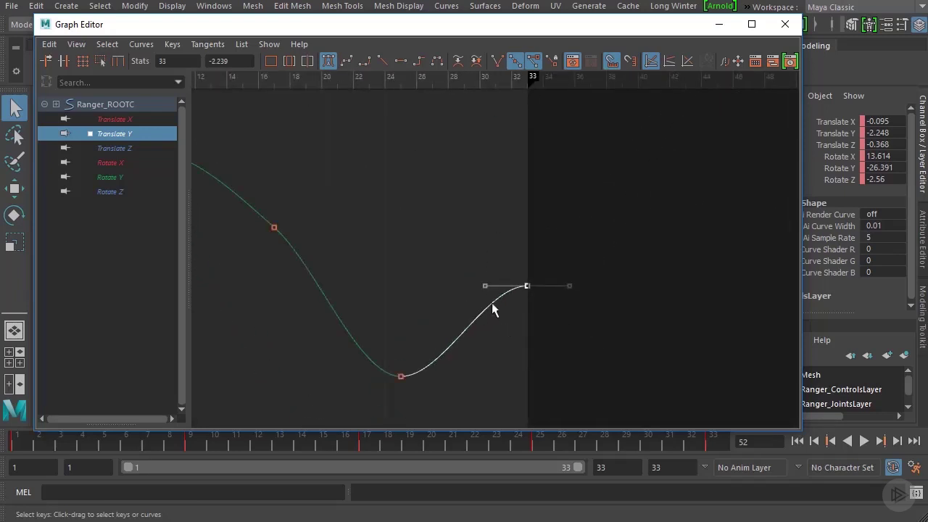
alt+right_drag(507, 298, 511, 348)
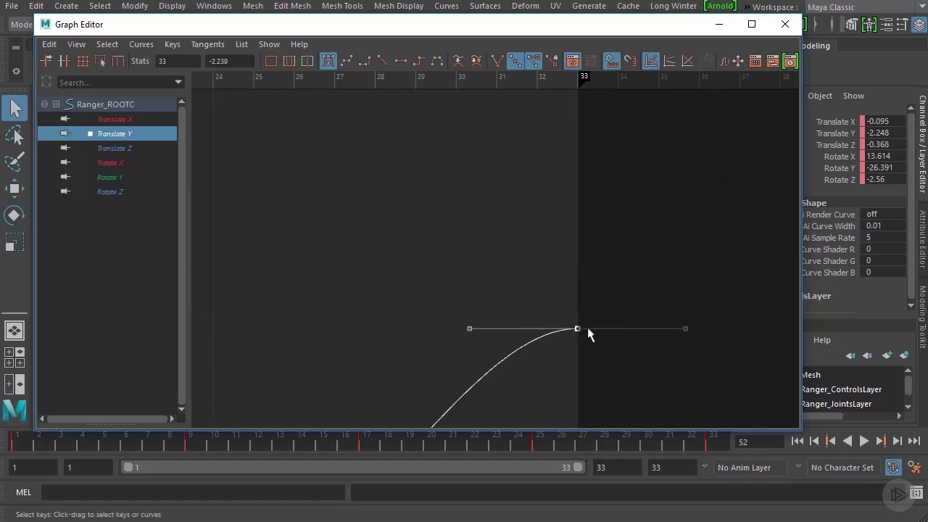
- Refit the whole Translate Y curve and reselect the frame-1 and frame-33 keys' tangent handles
alt+right_drag(749, 118, 618, 210)
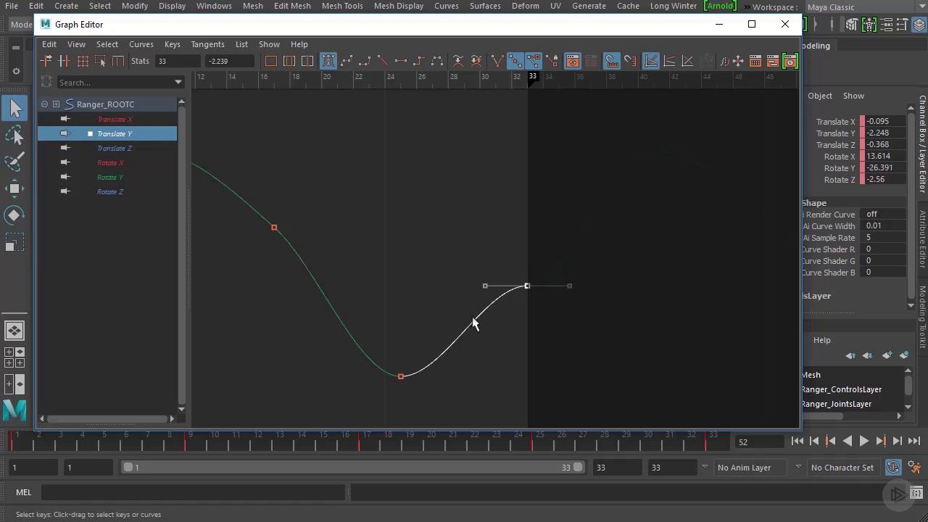
scroll(484, 317, up, 5)
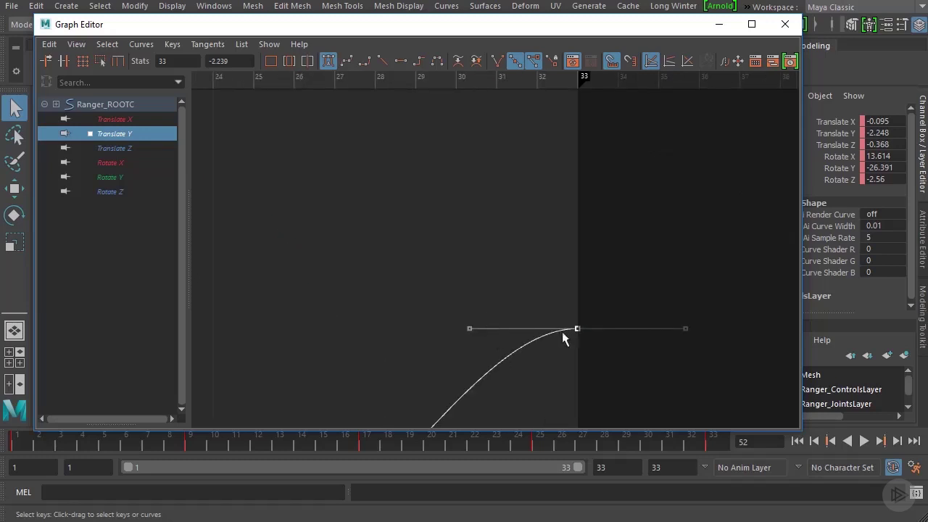
key(a)
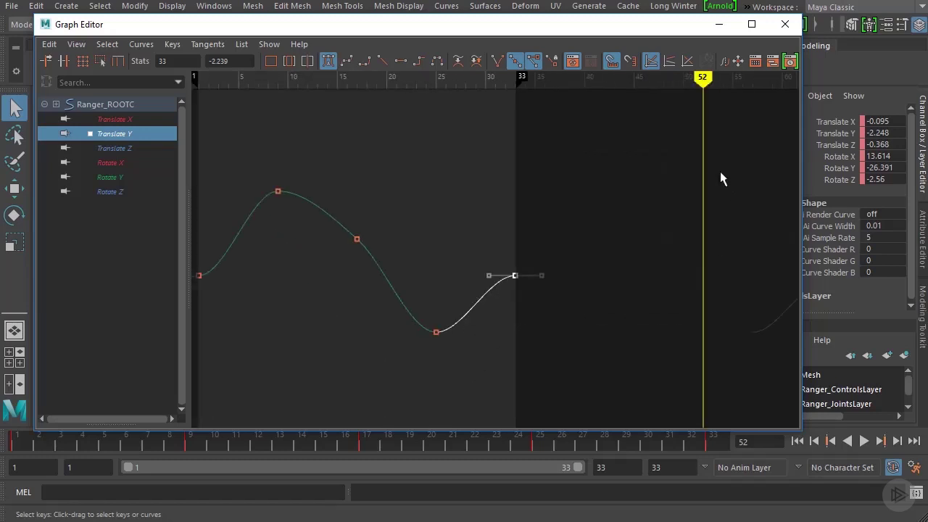
scroll(529, 265, up, 5)
key(a)
alt+middle_drag(435, 244, 445, 251)
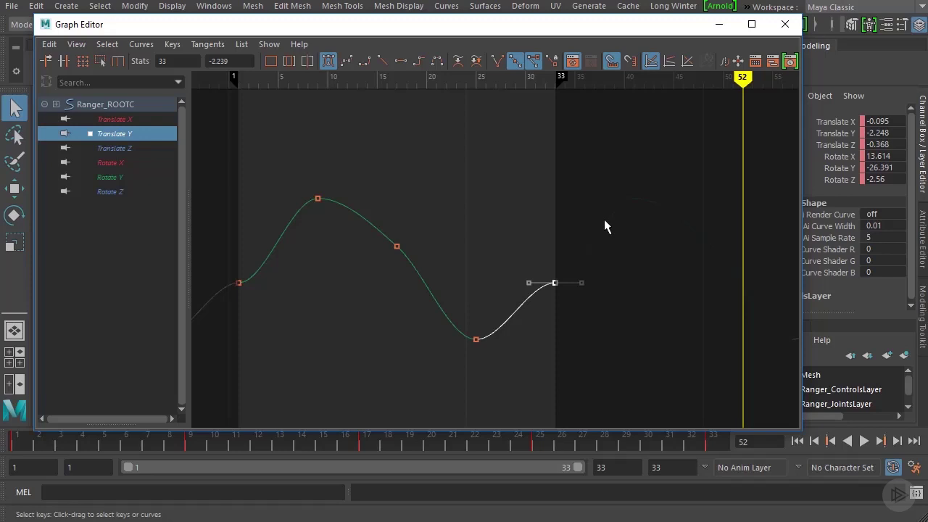
alt+middle_drag(410, 338, 541, 334)
shift+drag(408, 237, 334, 307)
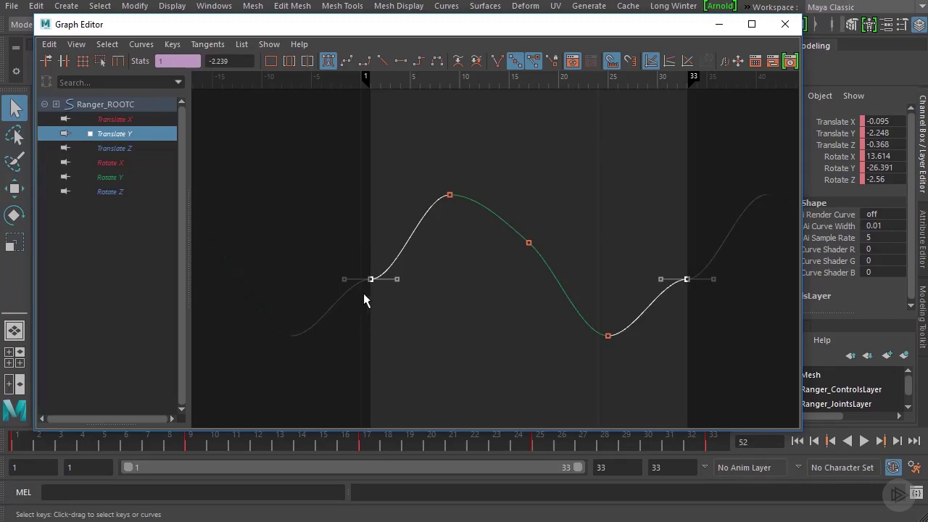
drag(352, 287, 353, 301)
alt+middle_drag(601, 324, 441, 295)
alt+right_drag(440, 295, 458, 284)
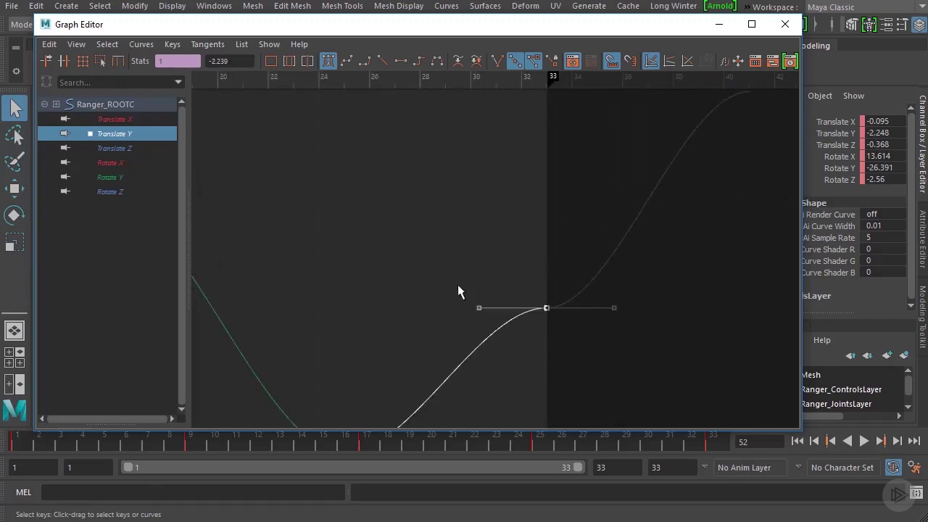
drag(422, 245, 520, 368)
alt+right_drag(520, 367, 444, 327)
- Tilt the selected frame-1 and frame-33 Translate Y tangents into matching slopes, then deselect
key(a)
mouse_move(523, 296)
middle_down()
mouse_move(507, 285)
mouse_move(512, 313)
mouse_move(520, 306)
middle_up()
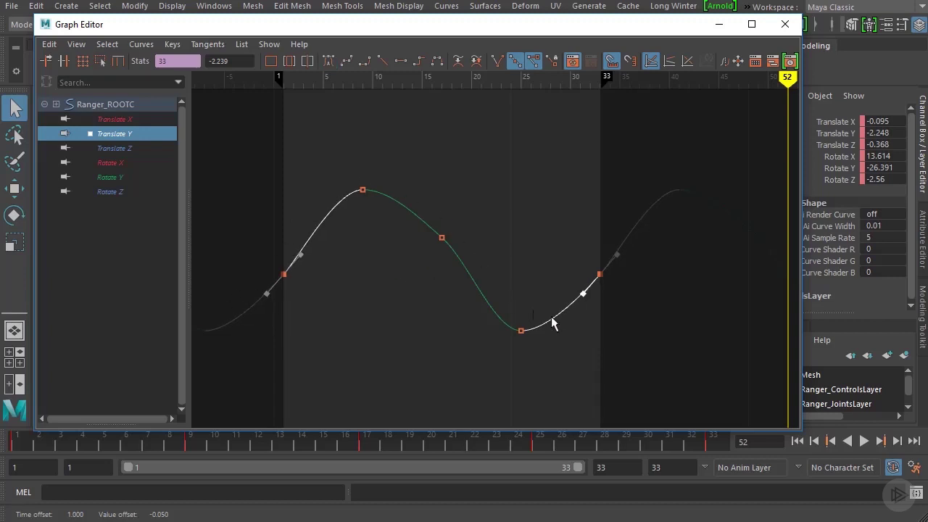
click(685, 300)
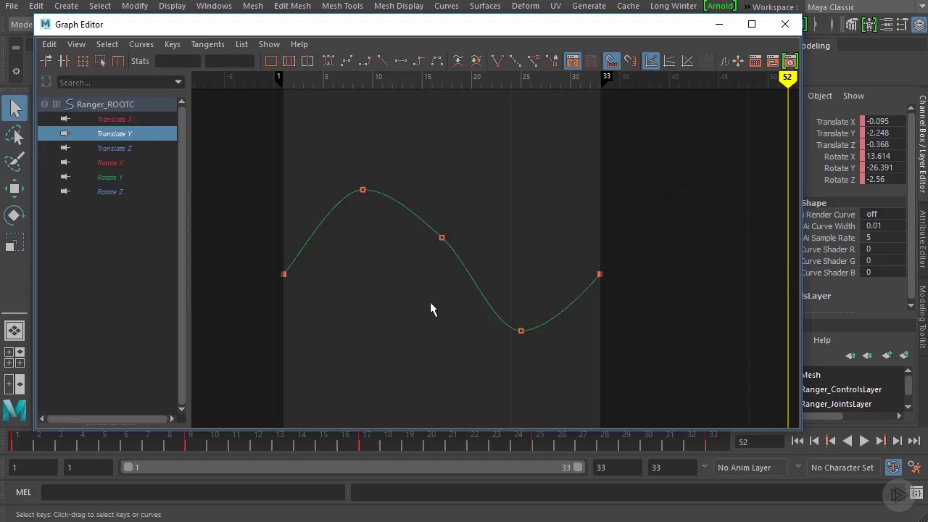
- Switch to the Translate X channel and frame its curve, including frames beyond 33
key(Up)
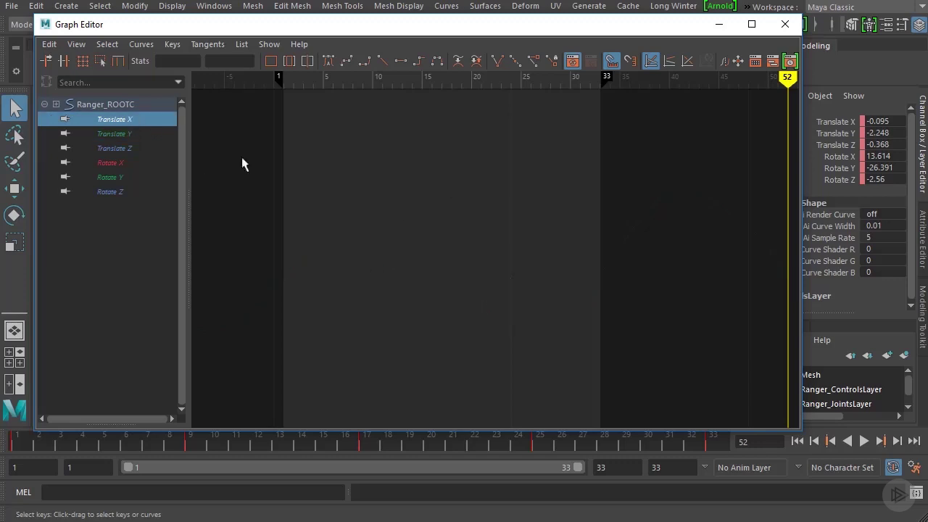
key(f)
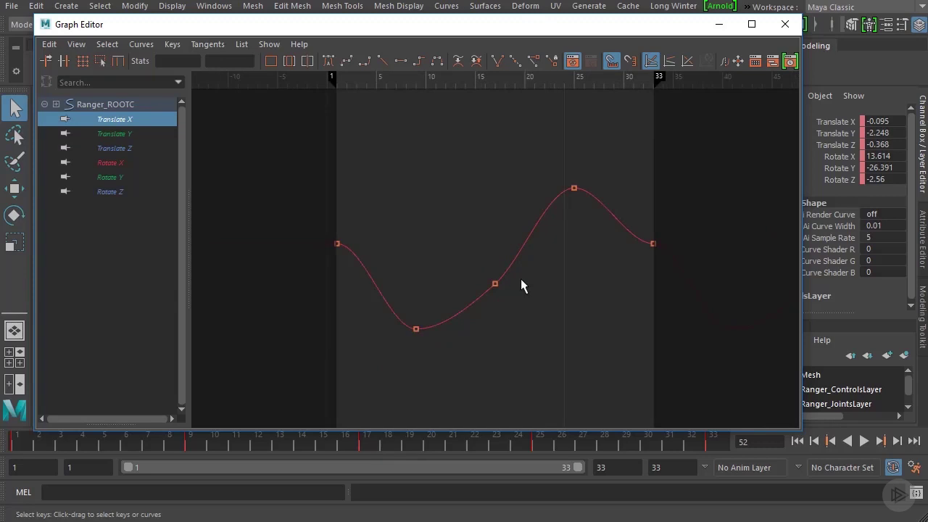
key(a)
key(f)
alt+middle_drag(558, 267, 450, 265)
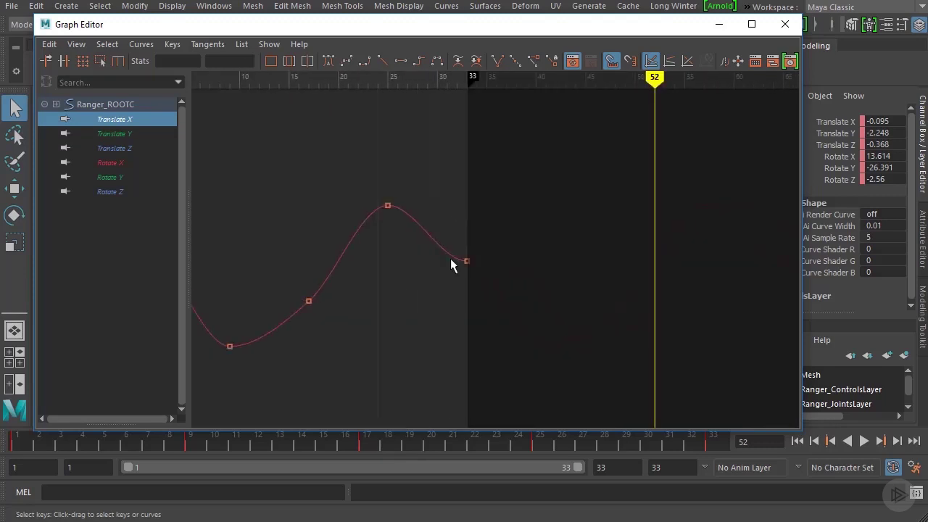
alt+right_drag(525, 250, 621, 193)
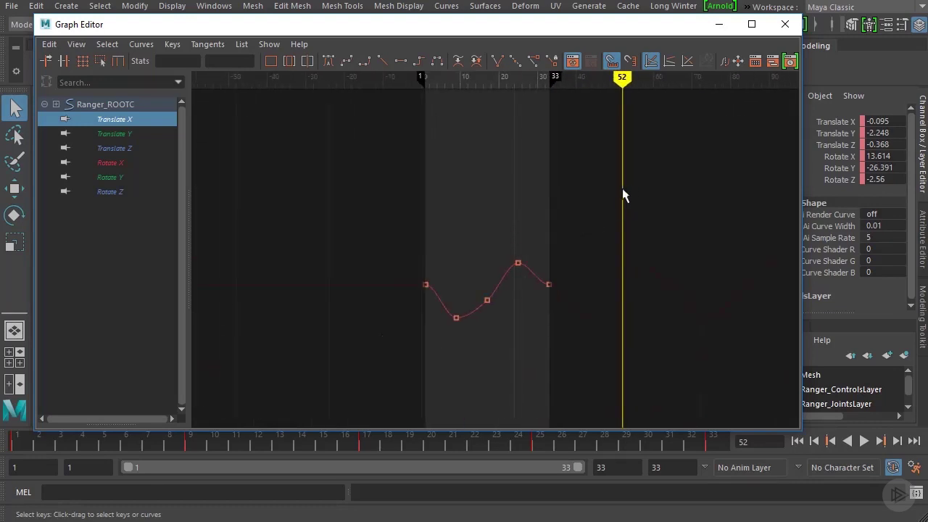
- Select all Translate X keys and set their Pre Infinity to Cycle
drag(621, 193, 353, 352)
click(153, 45)
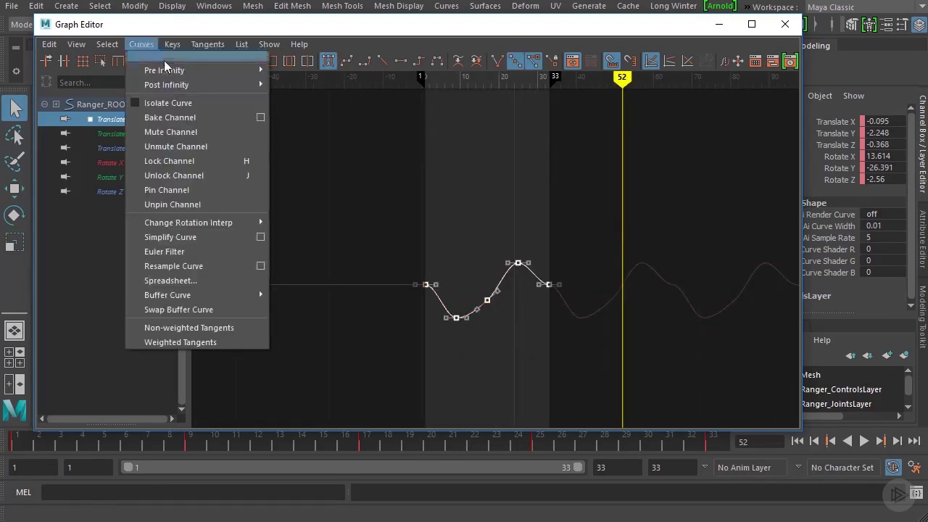
mouse_move(164, 70)
click(294, 83)
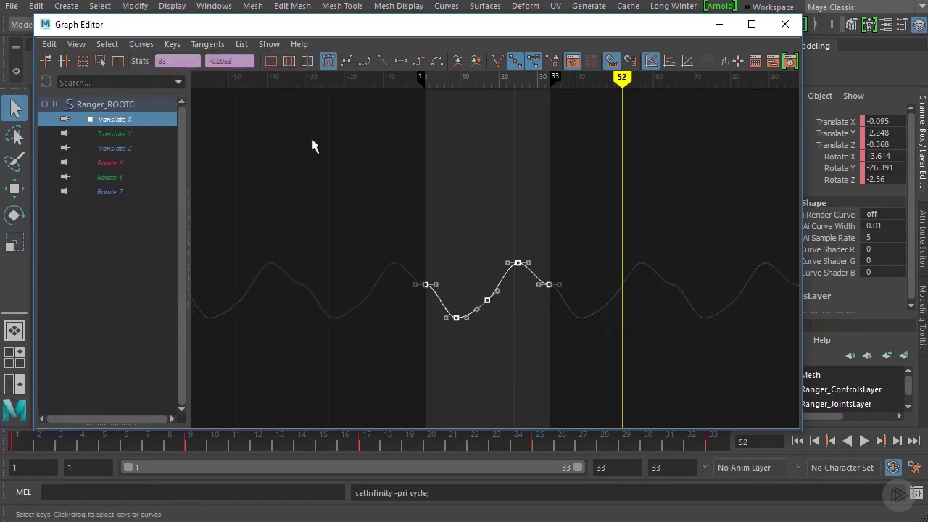
click(421, 221)
key(f)
- Inspect the cycled curve before frame 1, then select the last key at frame 33
alt+middle_drag(446, 282, 611, 234)
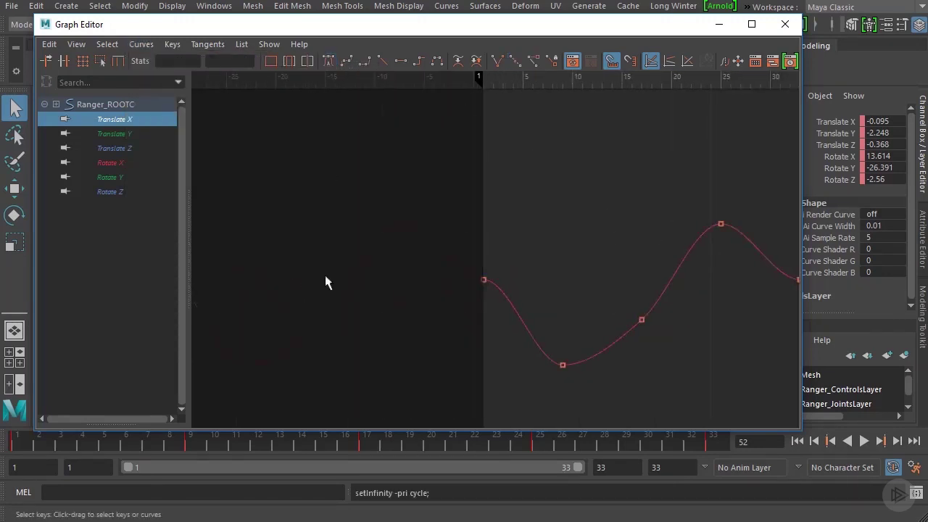
alt+middle_drag(607, 271, 463, 249)
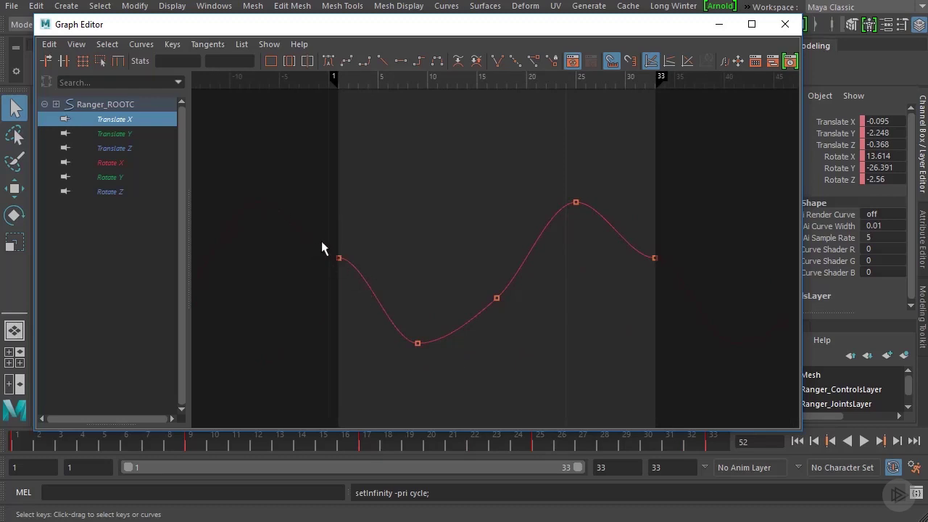
alt+middle_drag(646, 266, 553, 265)
scroll(553, 265, up, 3)
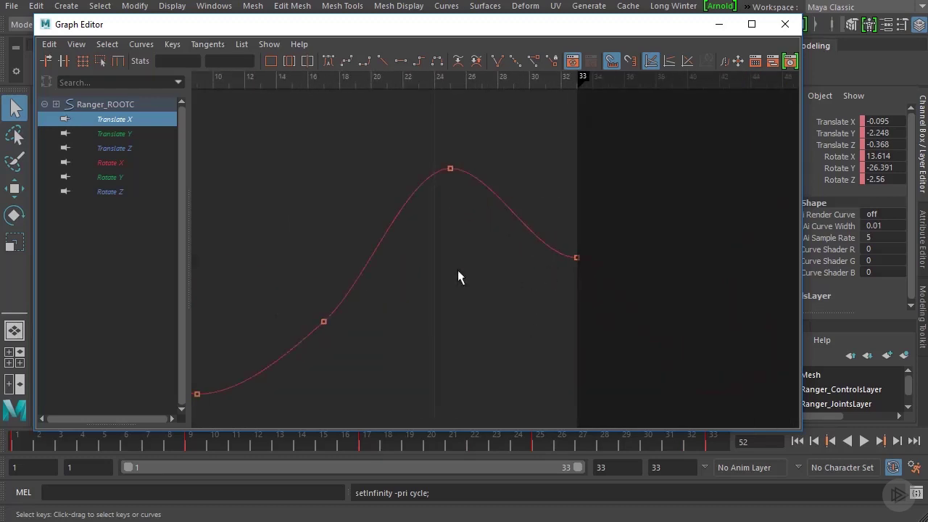
alt+middle_drag(458, 276, 523, 271)
scroll(579, 274, down, 3)
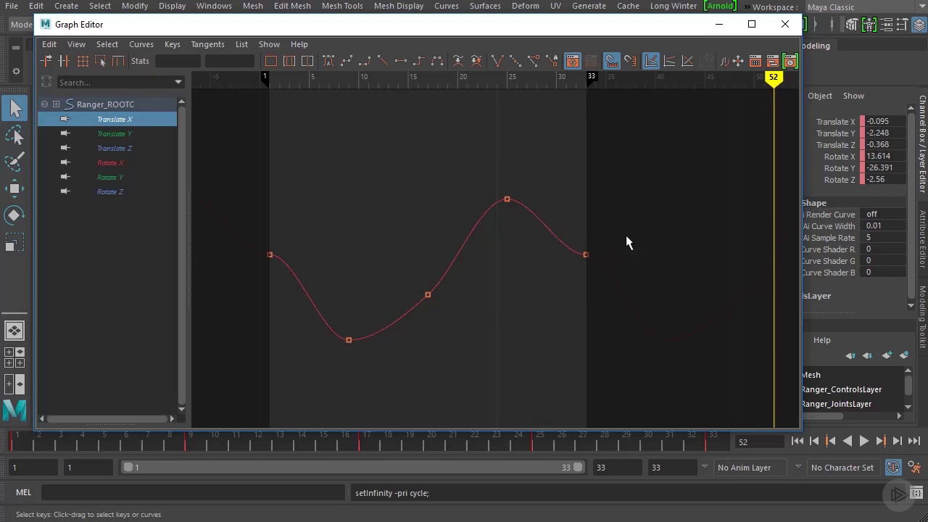
drag(545, 279, 544, 280)
alt+middle_drag(494, 277, 479, 206)
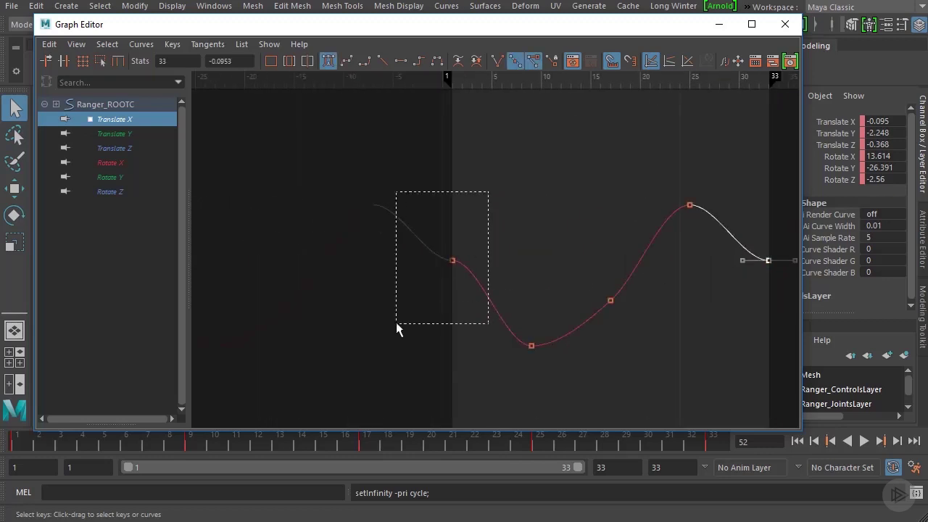
- Select the Translate X keys at frames 1 and 33, tilt their tangents to a matching downward slope, and deselect
drag(396, 323, 396, 323)
alt+middle_drag(518, 239, 480, 238)
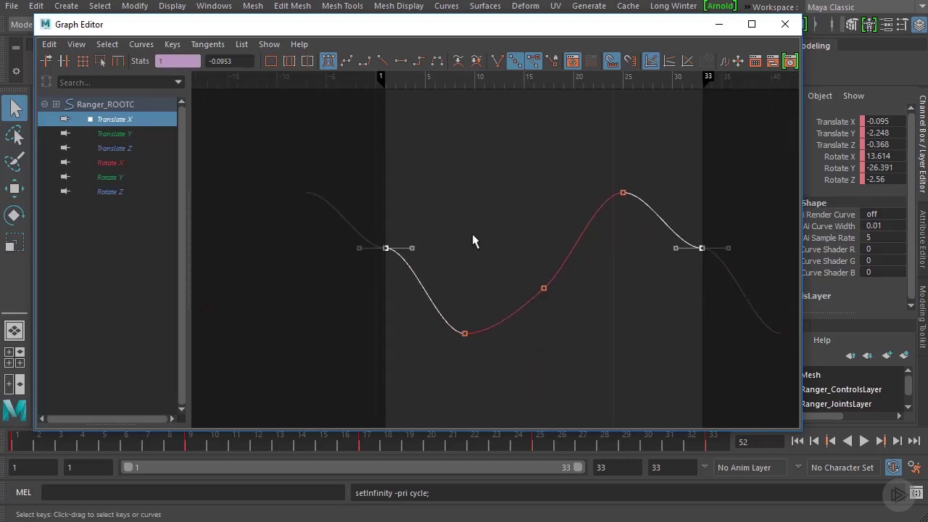
drag(449, 208, 398, 272)
alt+middle_drag(521, 247, 456, 257)
drag(628, 229, 601, 277)
alt+middle_drag(660, 284, 606, 291)
drag(659, 232, 603, 285)
middle_drag(664, 257, 654, 272)
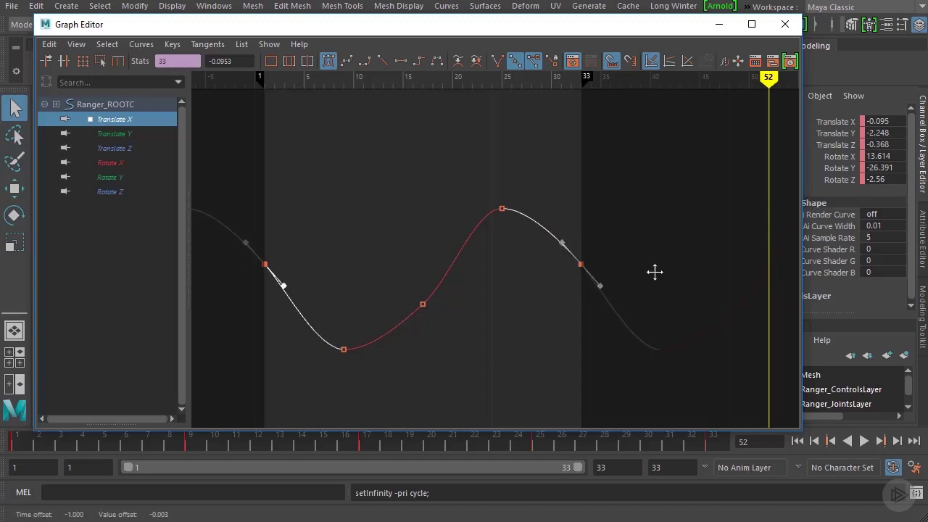
click(653, 268)
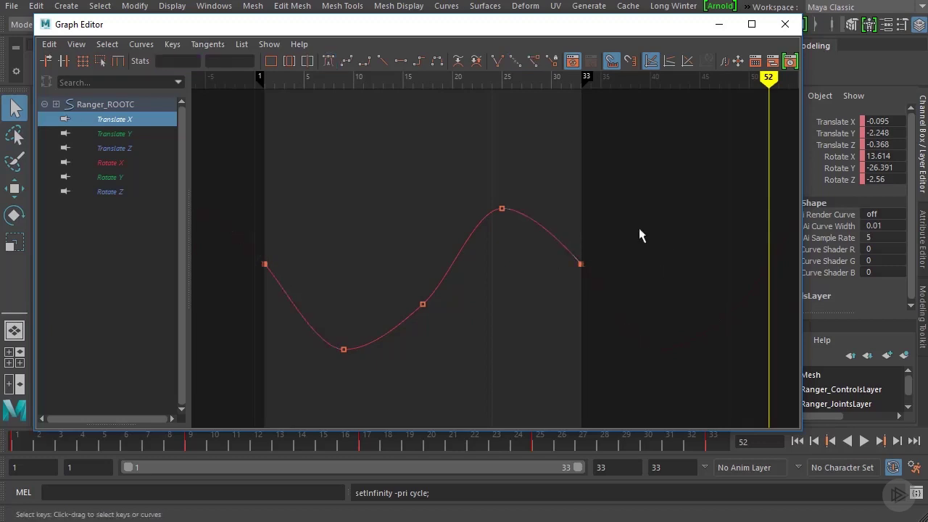
- Zoom, pan and frame the Translate X curve in the Graph Editor to inspect its cycled repeats
scroll(635, 243, down, 5)
alt+middle_drag(627, 253, 336, 276)
mouse_move(392, 290)
alt+middle_down()
mouse_move(638, 303)
mouse_move(673, 226)
mouse_move(582, 226)
alt+middle_up()
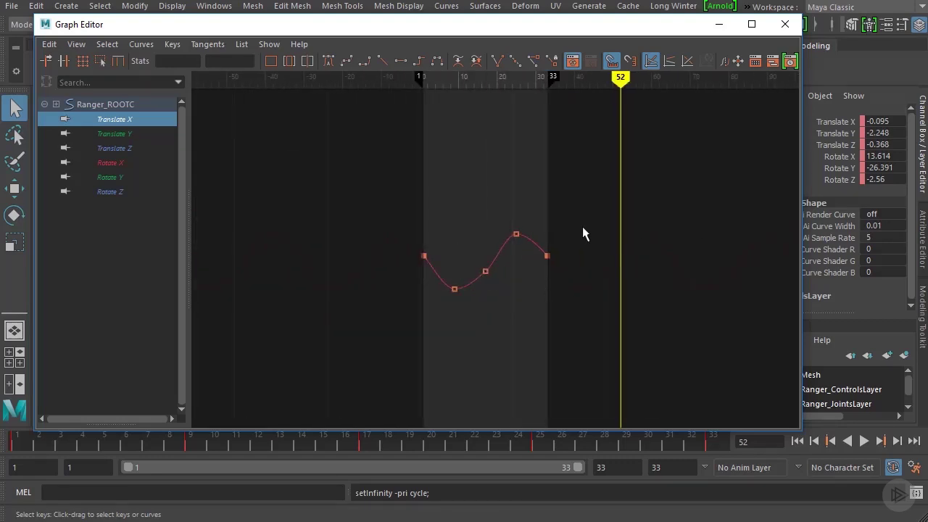
scroll(582, 226, up, 2)
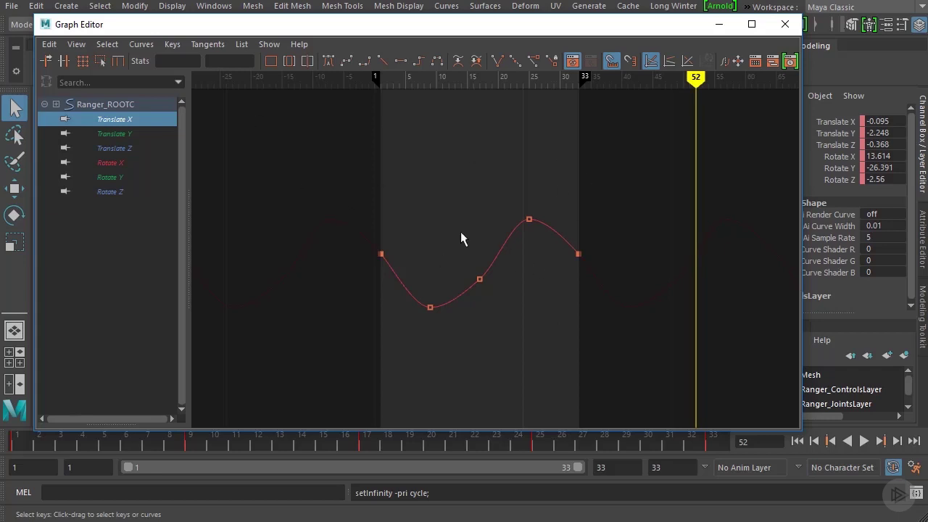
key(f)
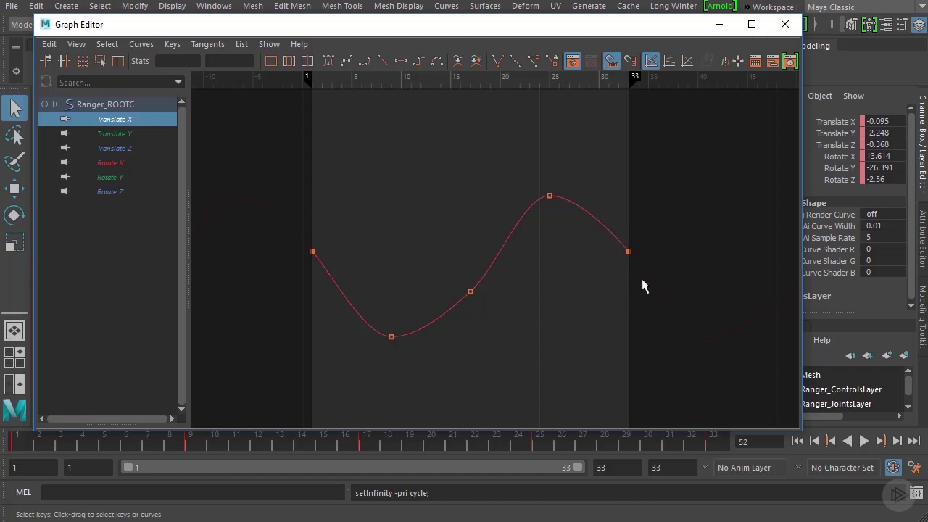
key(a)
key(f)
mouse_move(530, 263)
alt+middle_down()
mouse_move(509, 261)
mouse_move(435, 210)
alt+middle_up()
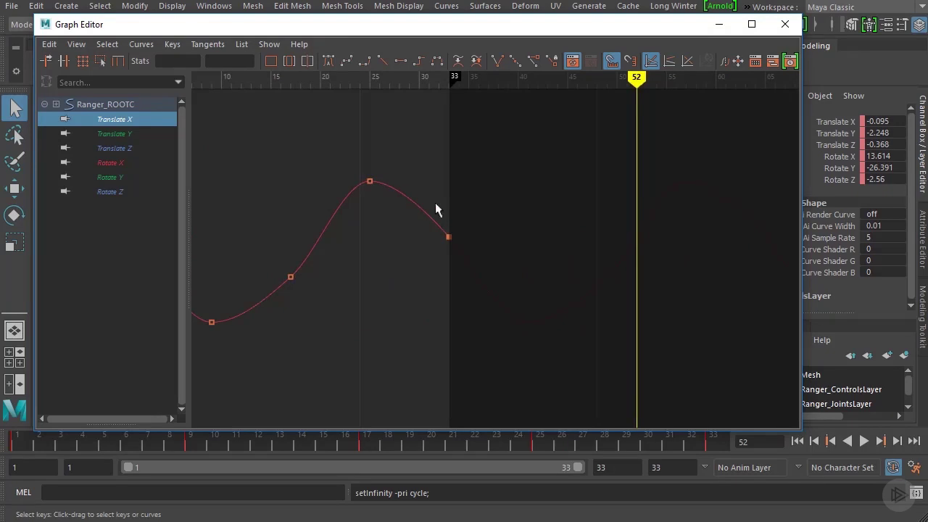
alt+right_drag(718, 208, 721, 262)
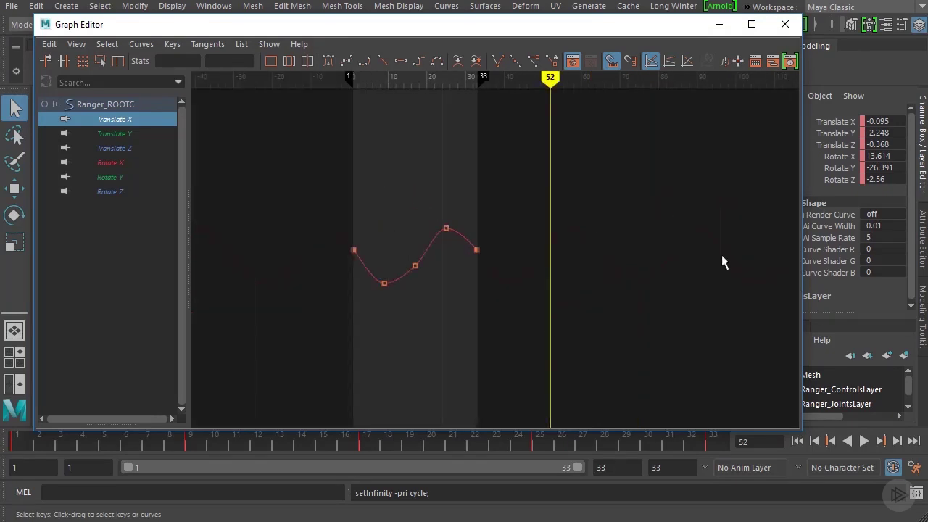
alt+right_drag(462, 292, 466, 157)
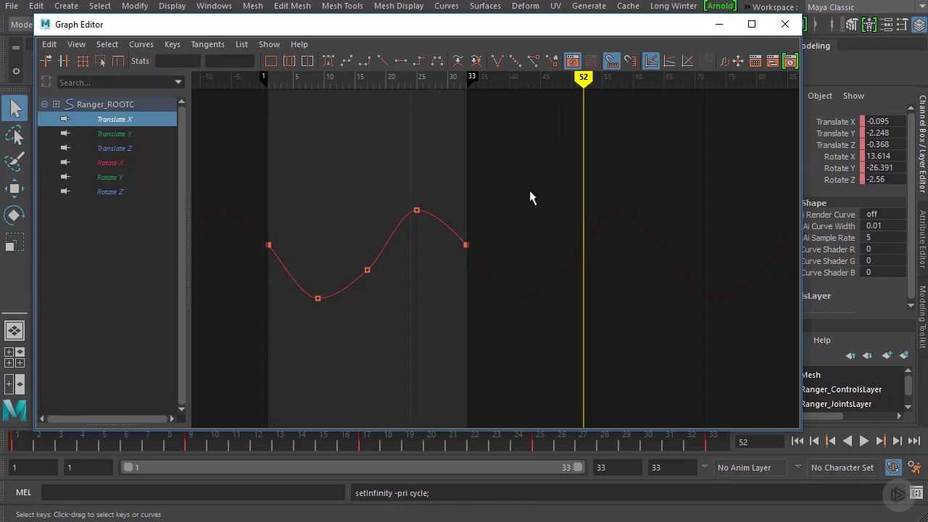
alt+middle_drag(356, 198, 392, 202)
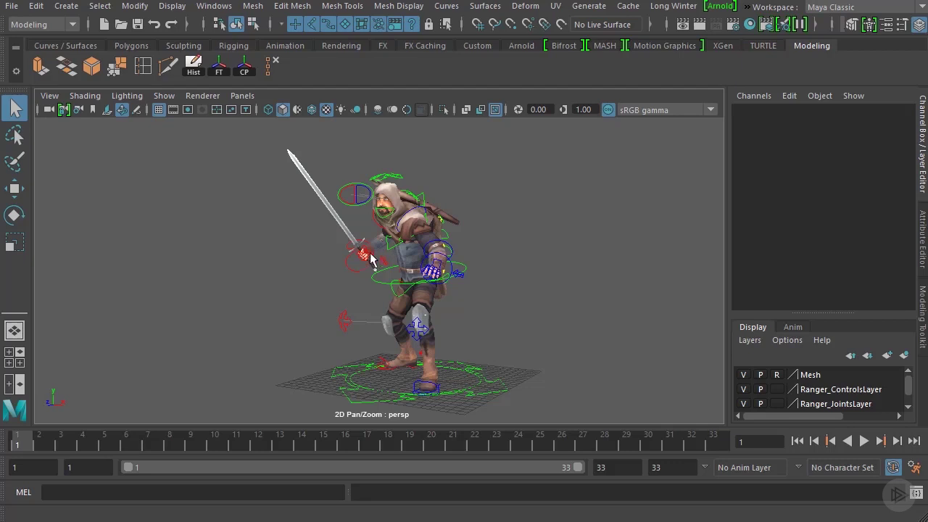
- Start playback and zoom in and orbit the perspective view around the Ranger character
click(863, 441)
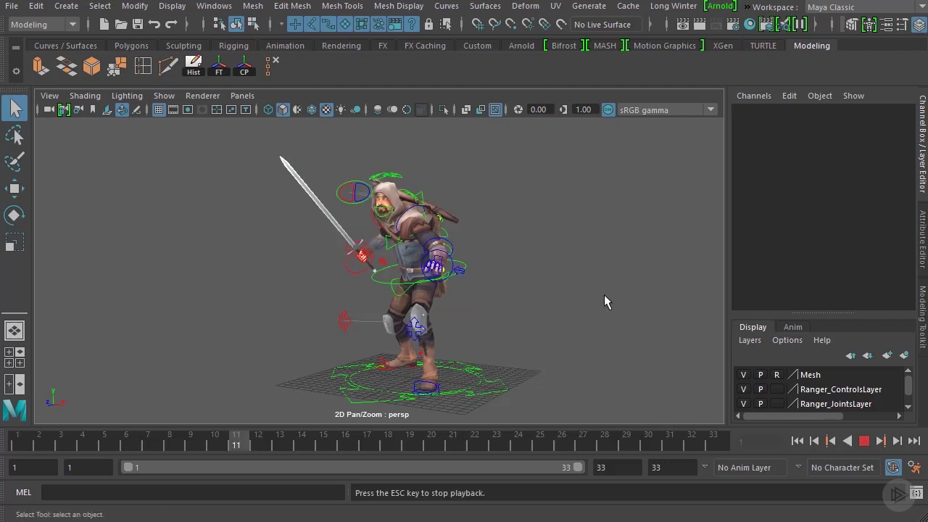
alt+right_drag(559, 285, 535, 269)
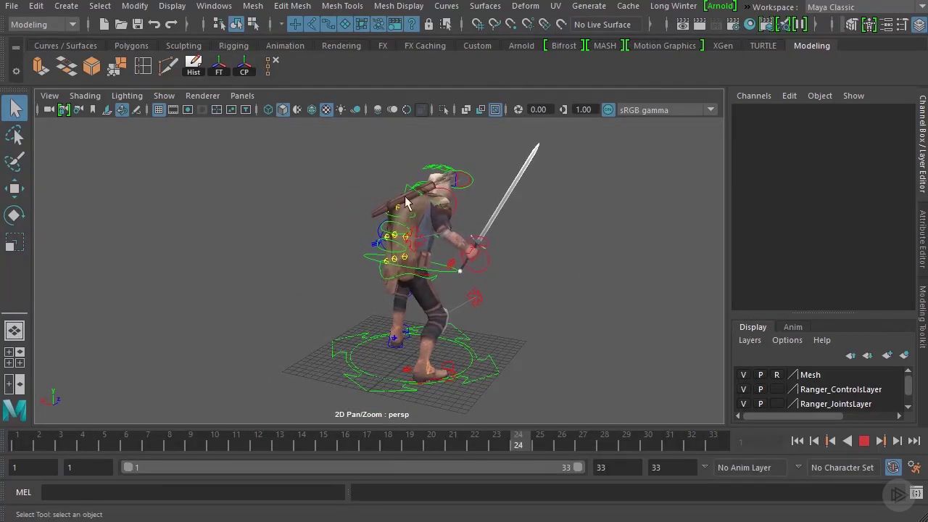
alt+drag(642, 219, 345, 265)
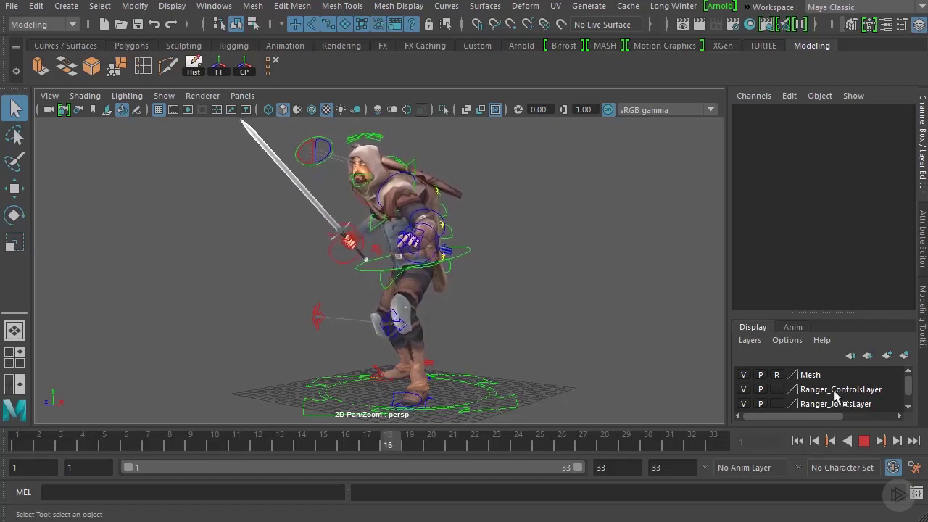
- Stop playback, select the Ranger root control, and go to frame 33
click(863, 441)
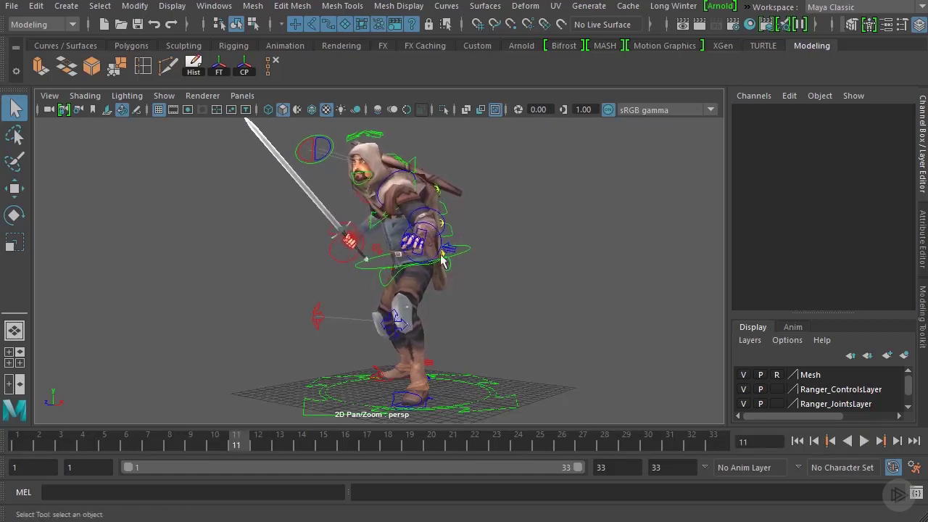
click(466, 254)
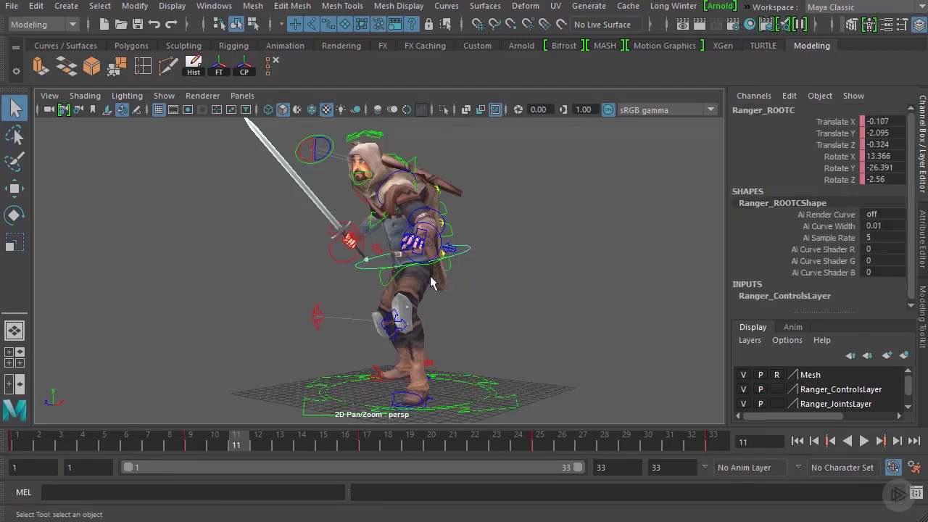
click(714, 445)
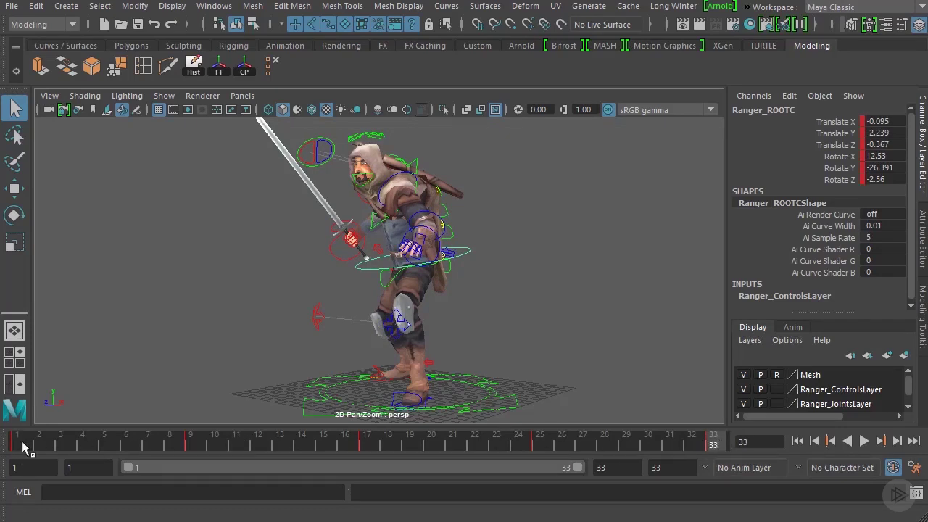
- Replay and scrub frames 1 through 33 to compare the loop ends, then stop playback
key(alt+v)
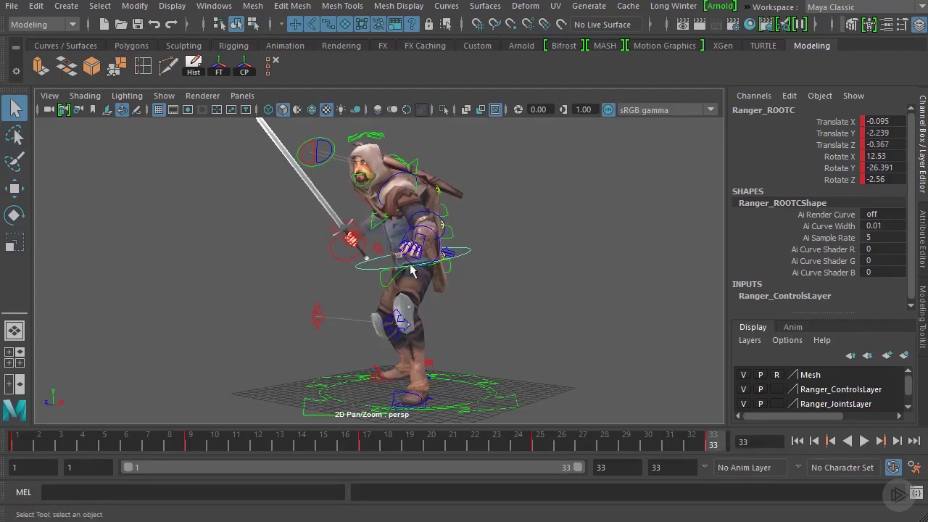
key(alt+v)
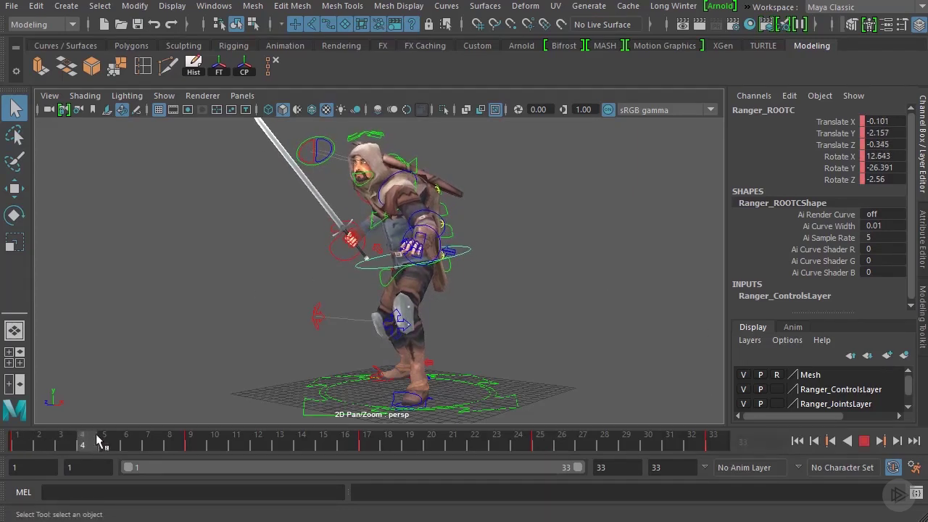
drag(521, 452, 712, 458)
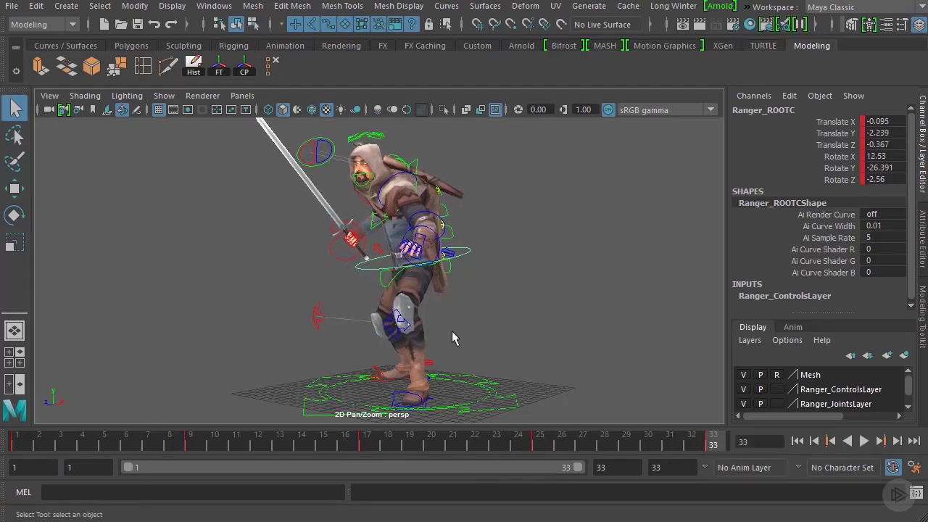
scroll(451, 338, up, 1)
scroll(371, 152, up, 1)
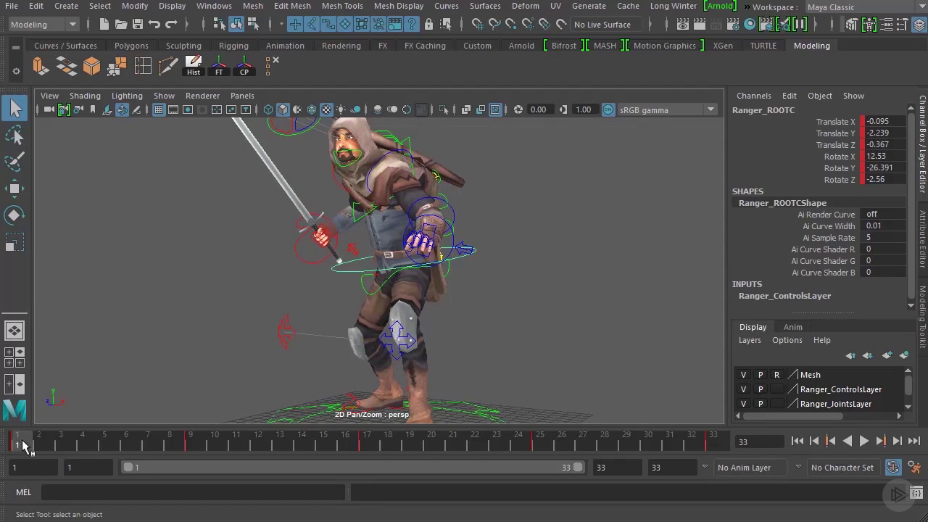
drag(22, 445, 725, 454)
drag(26, 446, 694, 443)
click(866, 444)
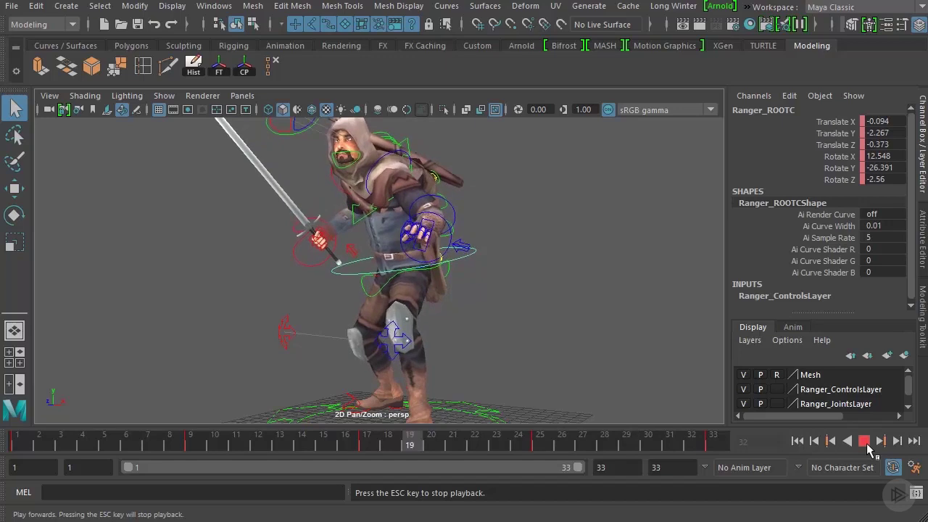
click(865, 441)
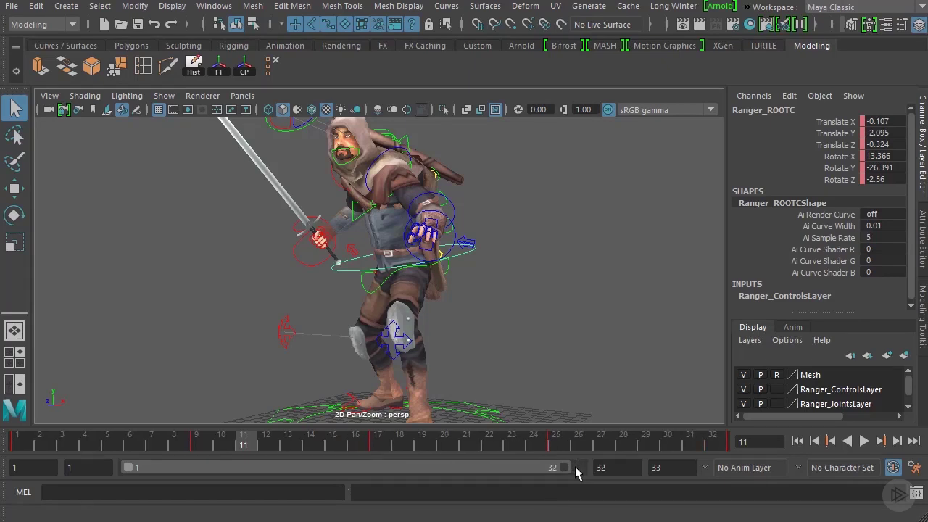
- Drag the range end from 33 to 32, compare poses at frames 1 and 32, and play the loop
drag(582, 466, 568, 466)
drag(556, 449, 711, 453)
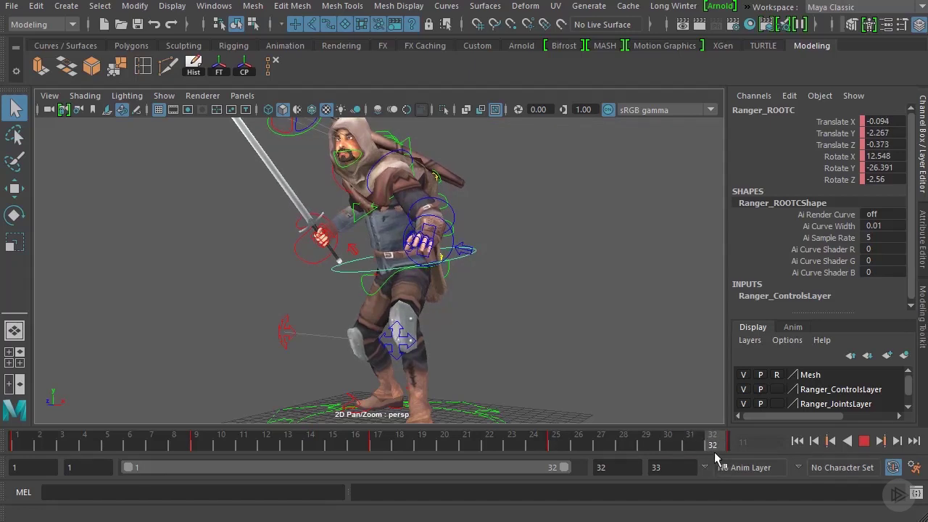
click(17, 451)
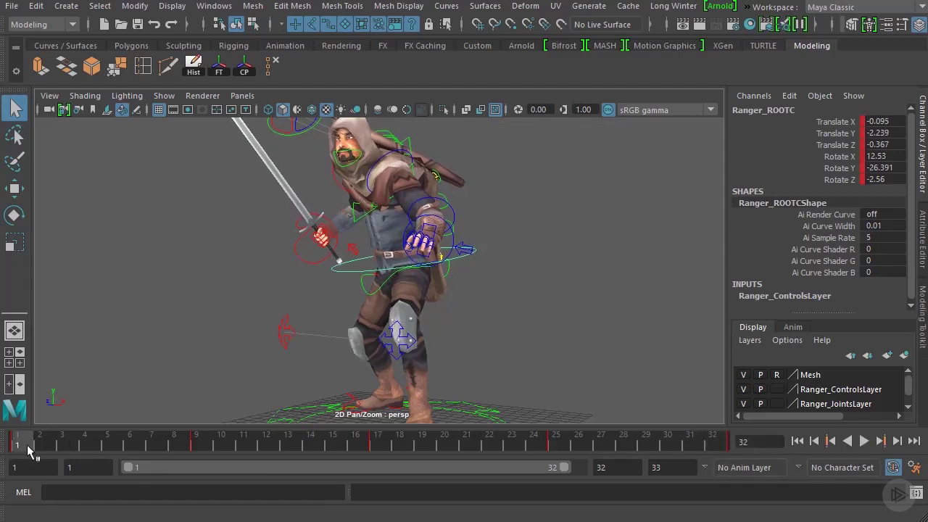
click(714, 443)
click(13, 443)
click(713, 448)
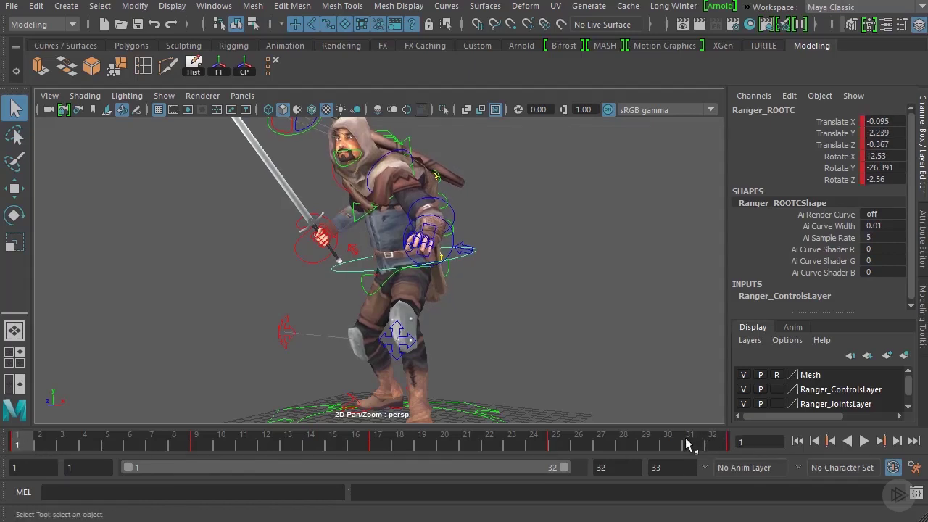
click(16, 445)
click(713, 442)
click(863, 440)
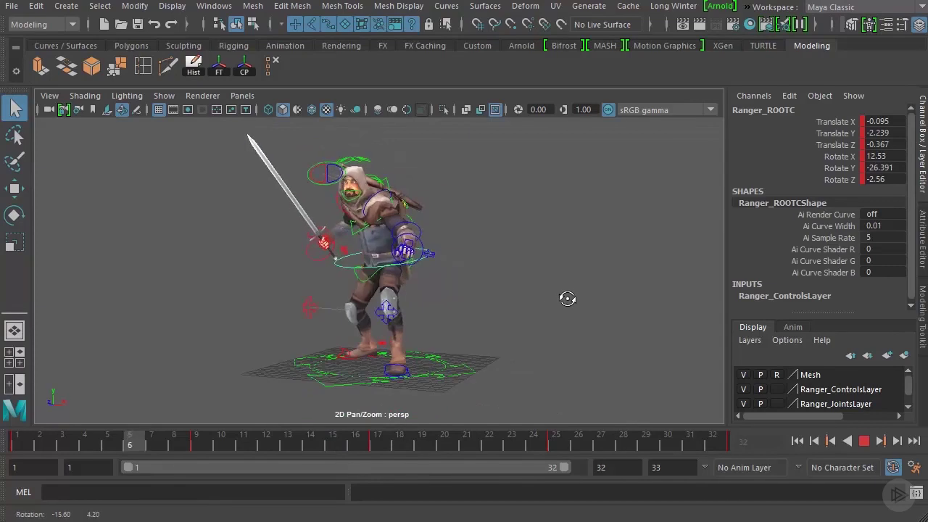
- Orbit the perspective view to the front of the playing Ranger character
alt+drag(560, 290, 502, 245)
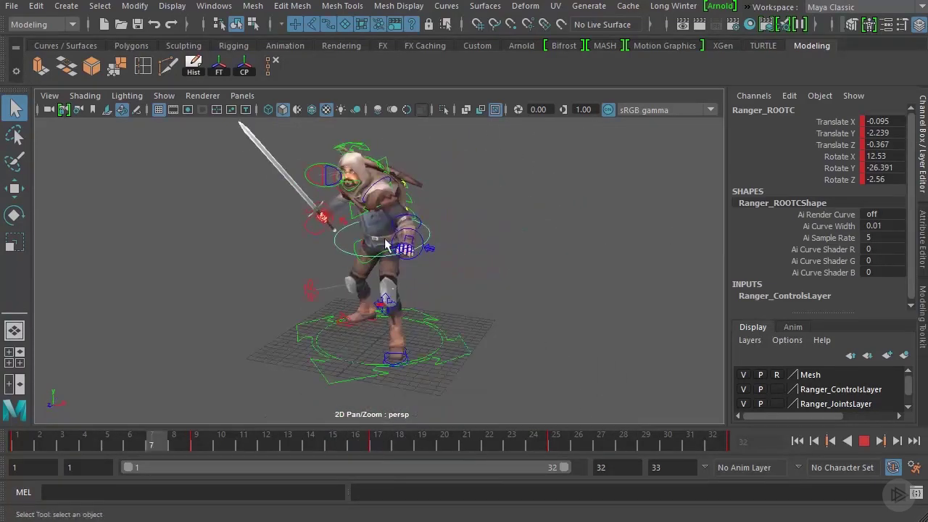